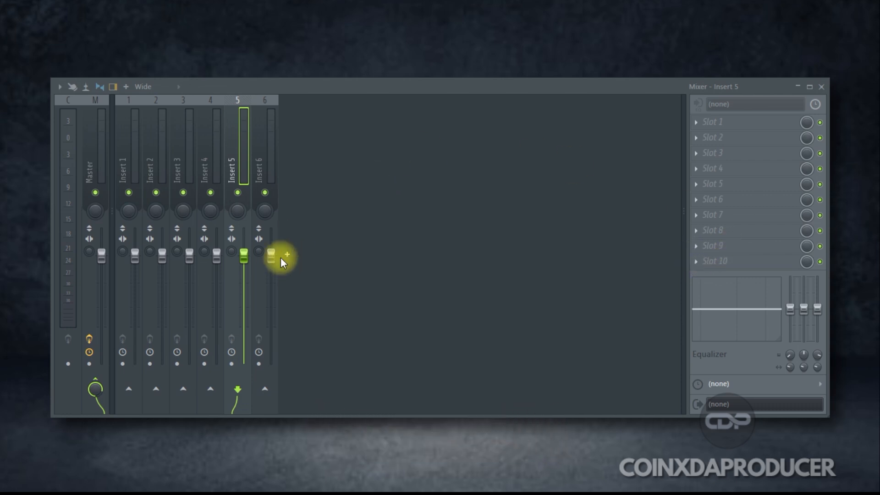
# Add three single insert tracks to the mixer with the + button
pyautogui.click(287, 257)
pyautogui.click(316, 256)
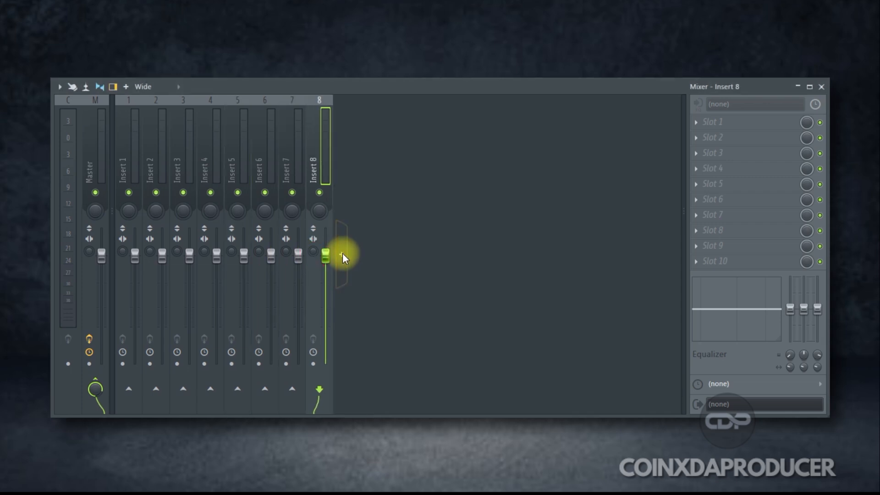
pyautogui.click(341, 256)
# Add 300 insert tracks at once via Add multiple..., reaching Insert 311
pyautogui.rightClick(372, 254)
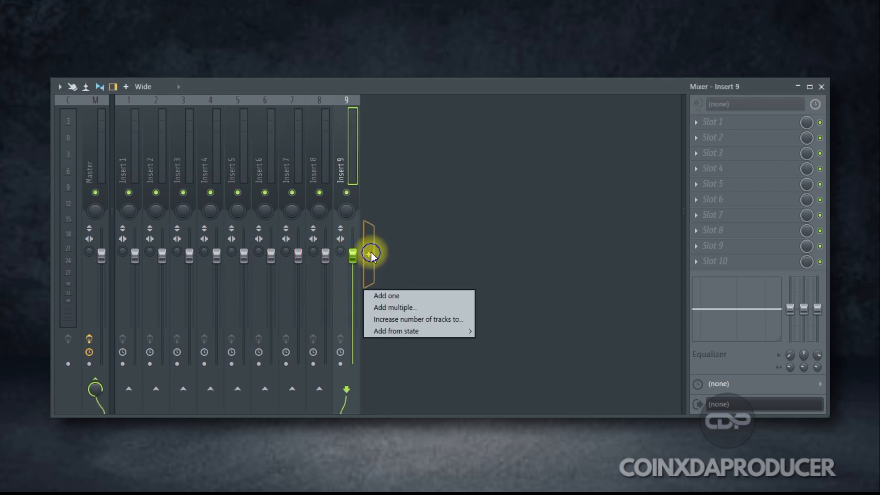
pyautogui.click(399, 310)
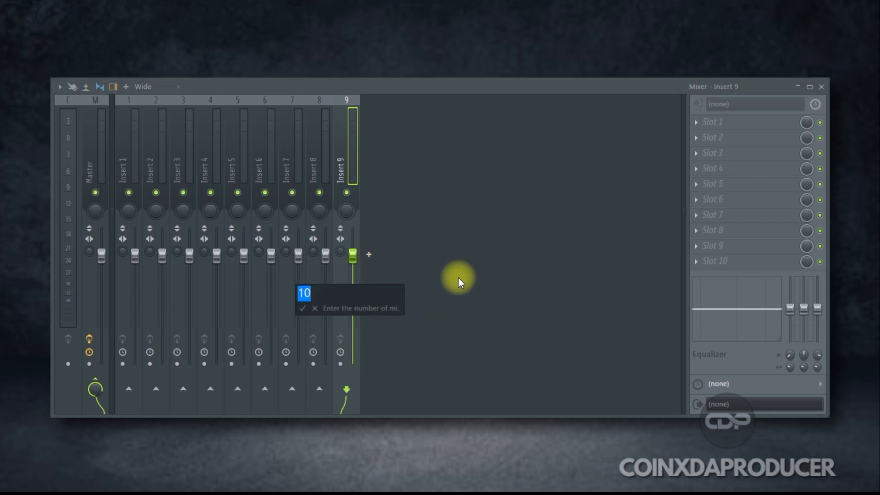
pyautogui.write('3')
pyautogui.write('00')
pyautogui.press('Return')
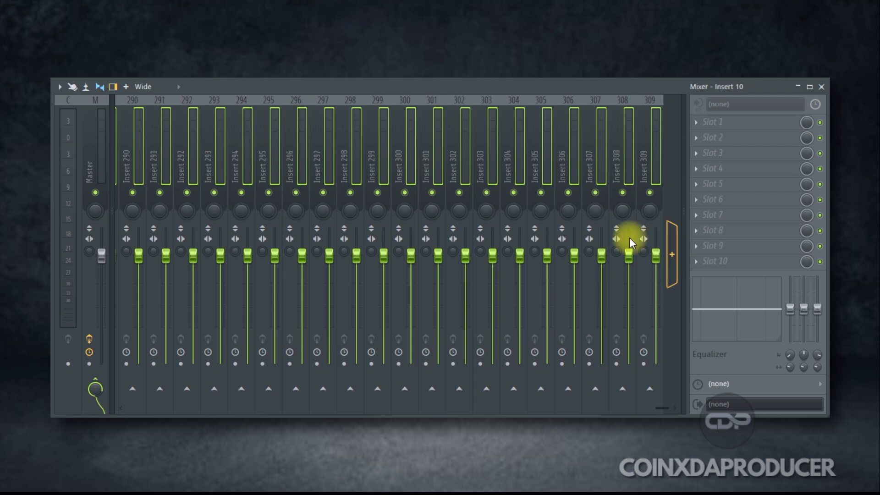
pyautogui.click(126, 85)
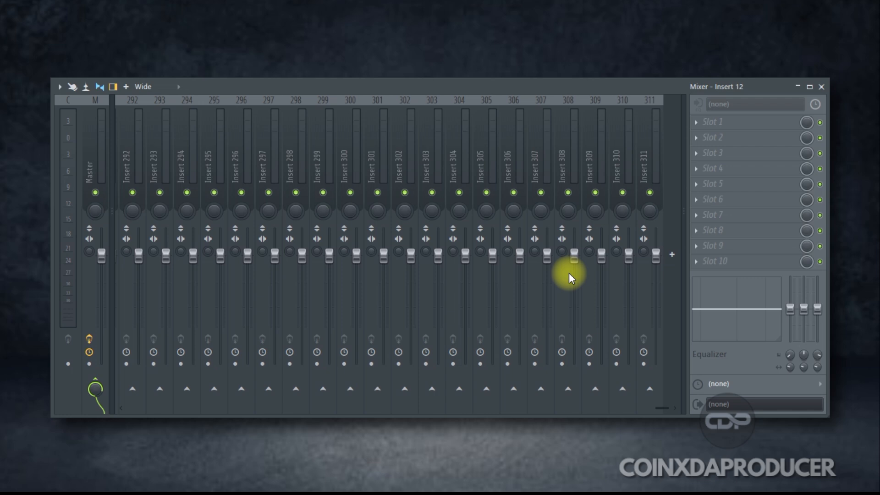
pyautogui.click(61, 87)
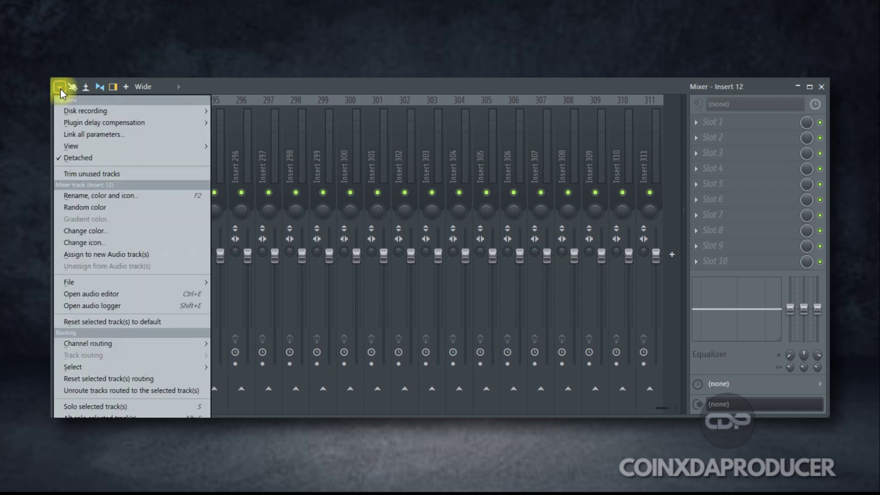
# Trim the 306 unused mixer tracks and confirm the deletion
pyautogui.click(114, 174)
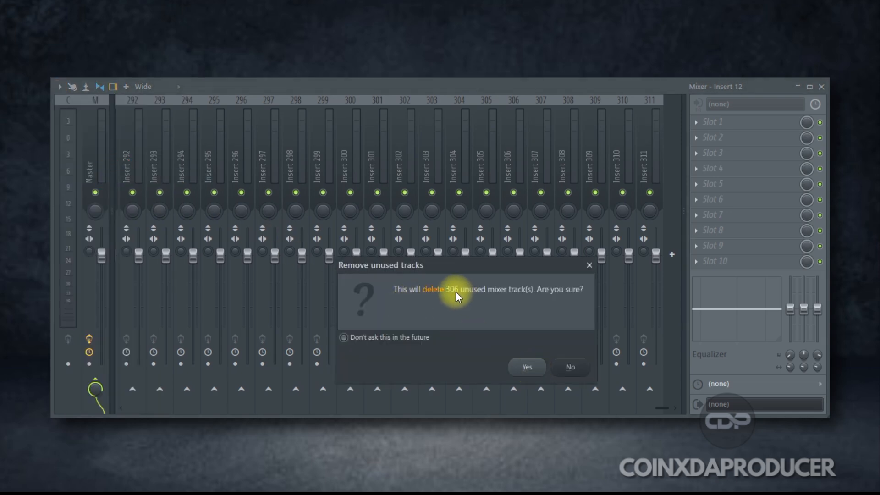
pyautogui.click(531, 367)
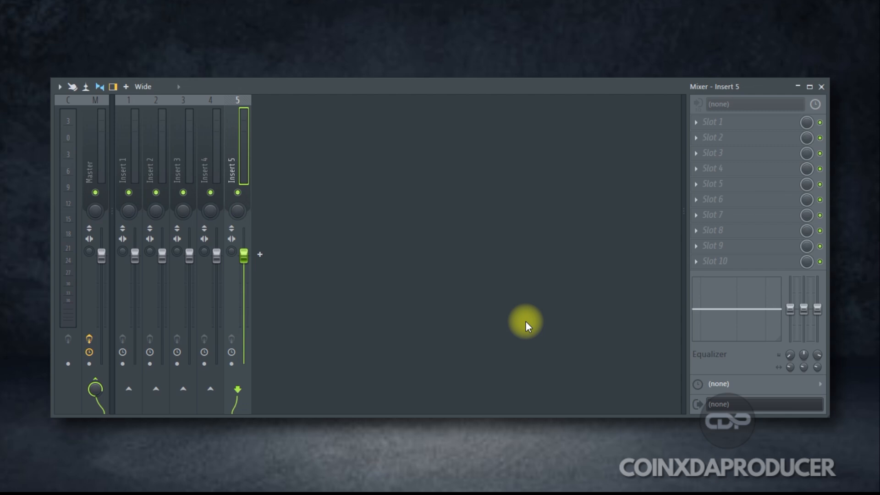
# Add seven new inserts, undo the last two, then add one more insert
pyautogui.click(259, 255)
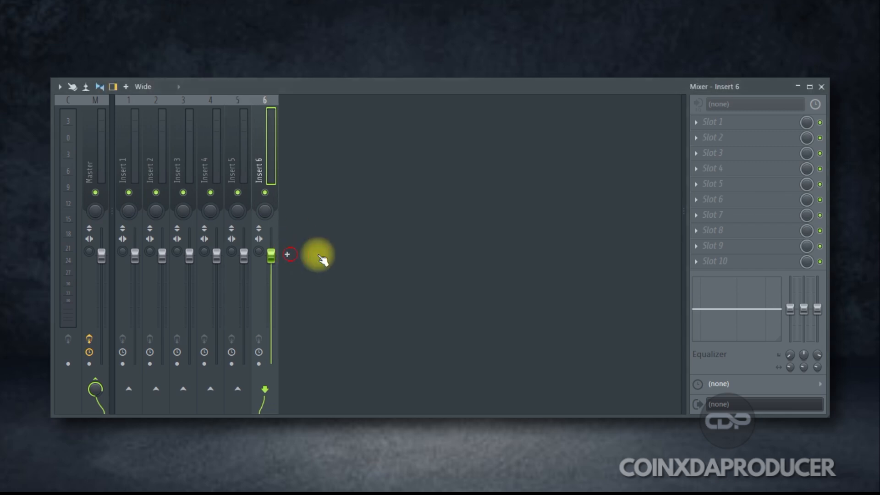
pyautogui.click(287, 254)
pyautogui.click(314, 255)
pyautogui.click(341, 255)
pyautogui.click(368, 254)
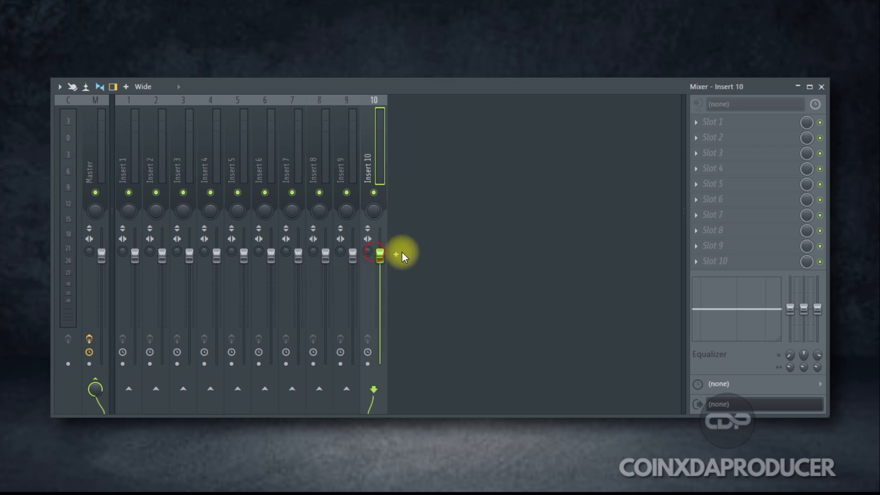
pyautogui.click(396, 255)
pyautogui.click(424, 255)
pyautogui.hotkey('ctrl', 'z')
pyautogui.hotkey('ctrl', 'z')
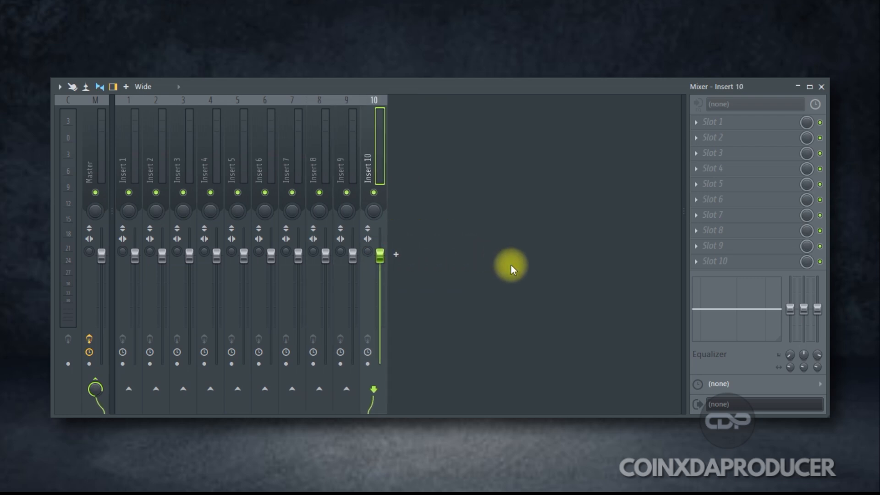
pyautogui.hotkey('ctrl', 'z')
pyautogui.hotkey('ctrl', 'z')
pyautogui.hotkey('ctrl', 'z')
pyautogui.hotkey('ctrl', 'z')
pyautogui.hotkey('ctrl', 'z')
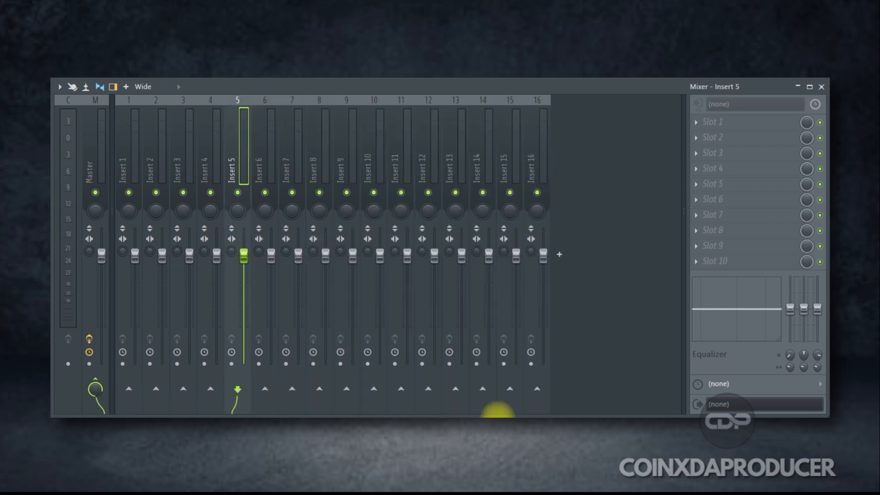
pyautogui.click(568, 257)
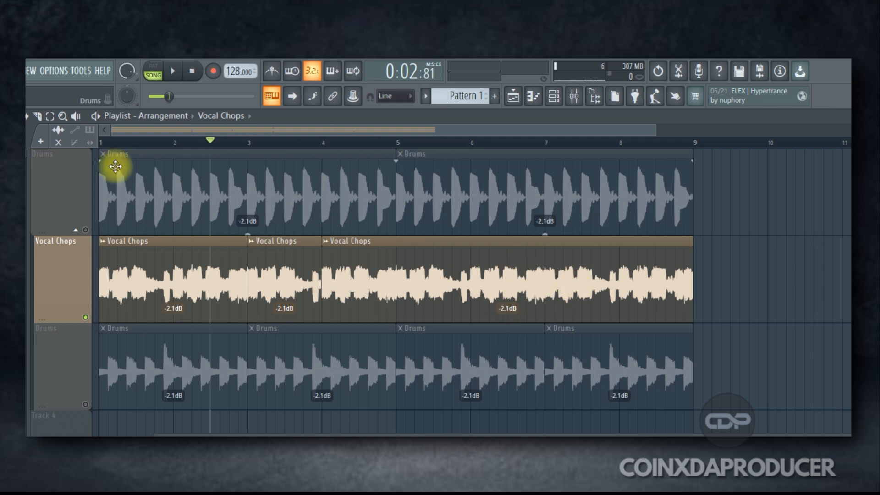
# Slice the Vocal Chops clip into pieces at bar 7 and bar 8
pyautogui.click(38, 117)
pyautogui.click(548, 266)
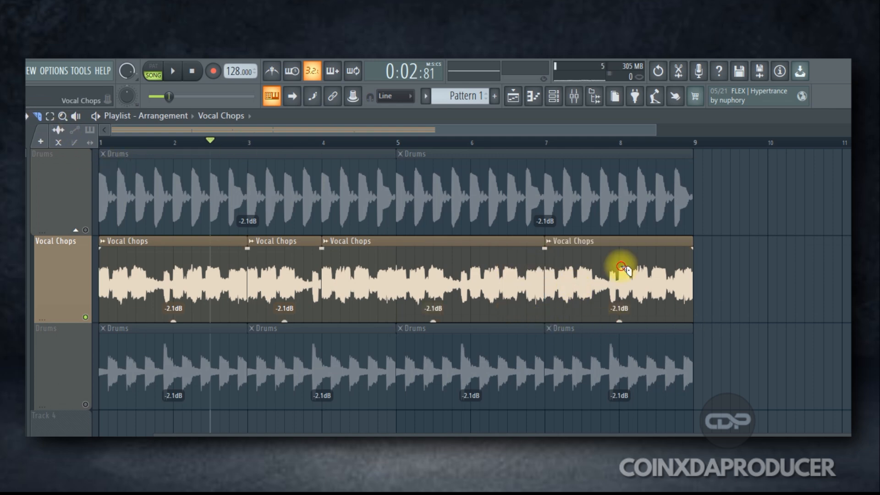
pyautogui.click(621, 264)
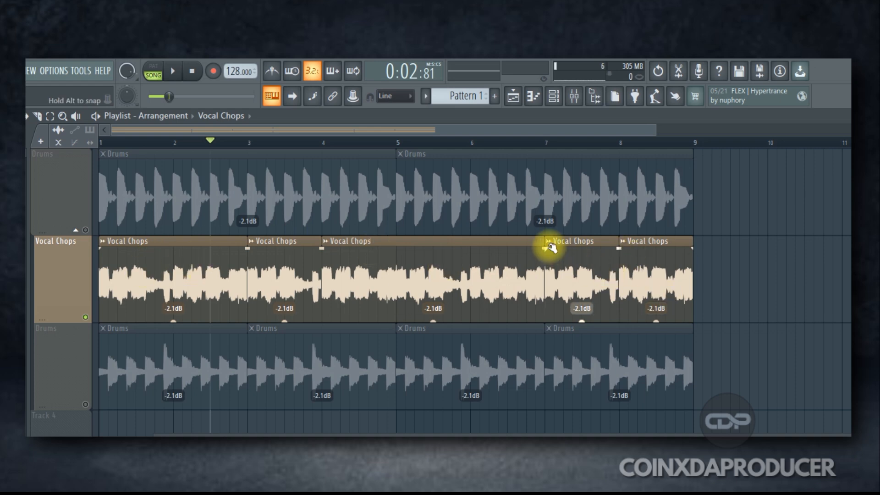
# Check the Vocal Chops clip menu, then start playing the arrangement
pyautogui.rightClick(552, 248)
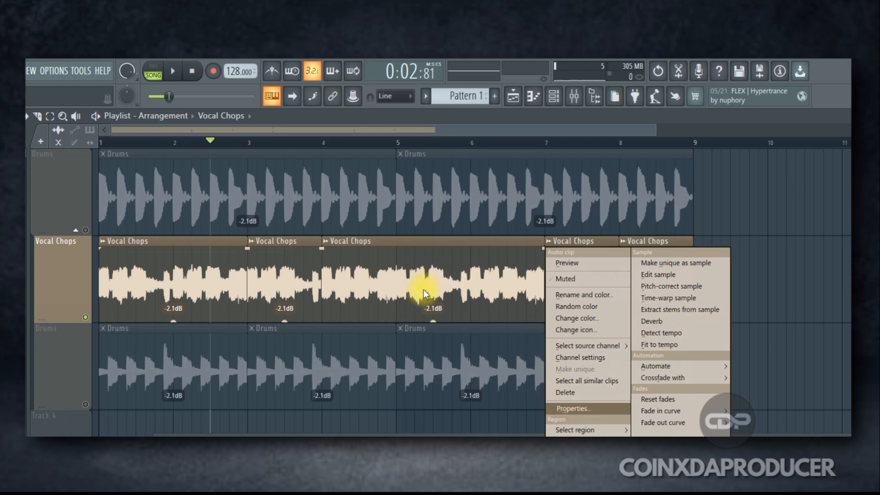
pyautogui.click(723, 118)
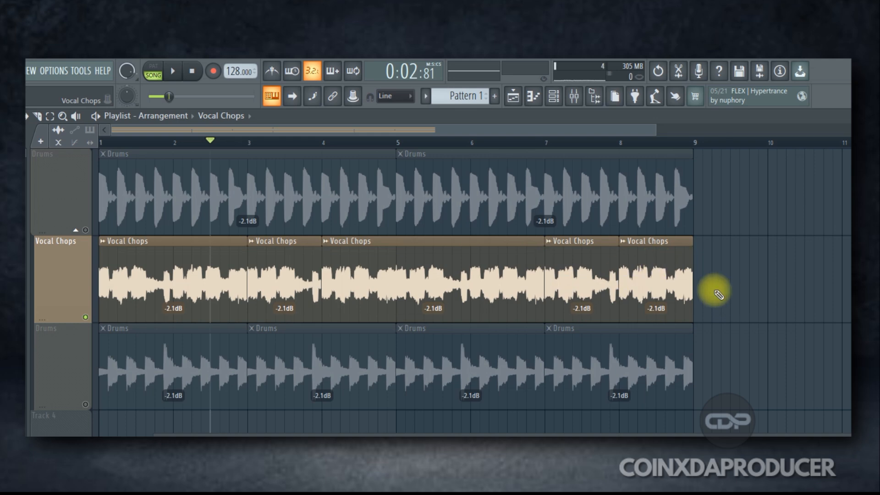
pyautogui.click(195, 73)
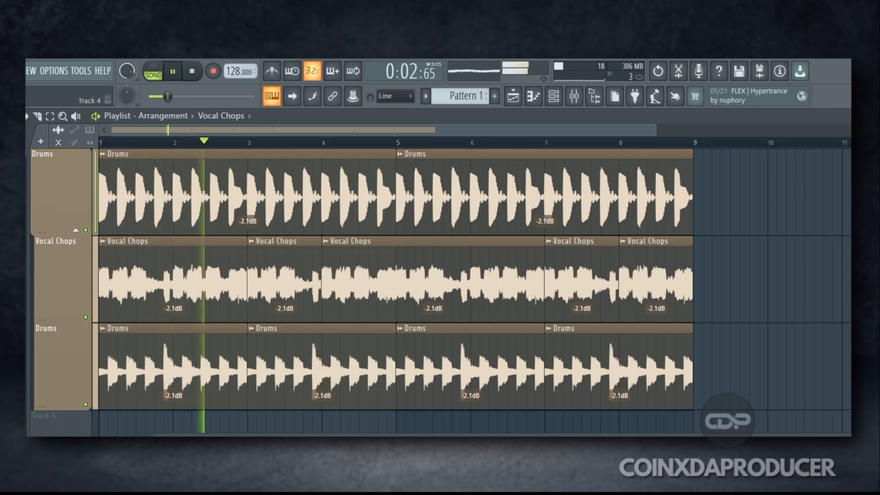
# Solo the Vocal Chops track, audition bar 7, and lower the clip's pitch by 12
pyautogui.press('space')
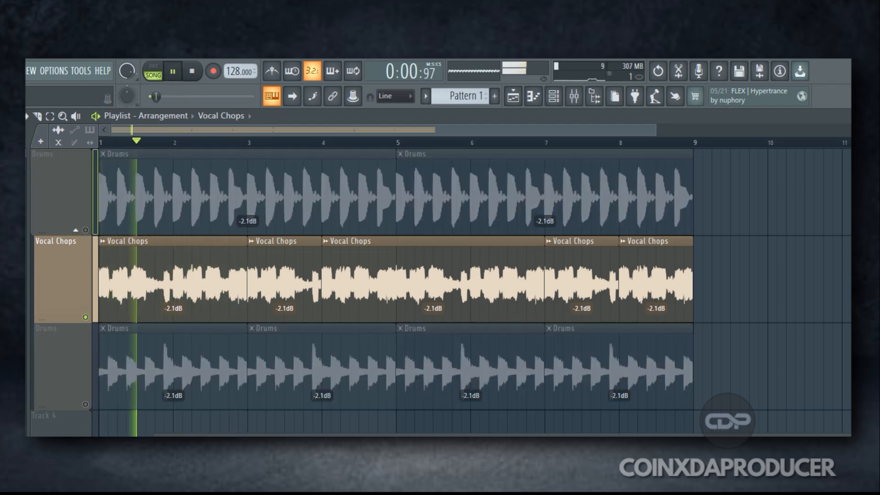
pyautogui.click(530, 141)
pyautogui.press('space')
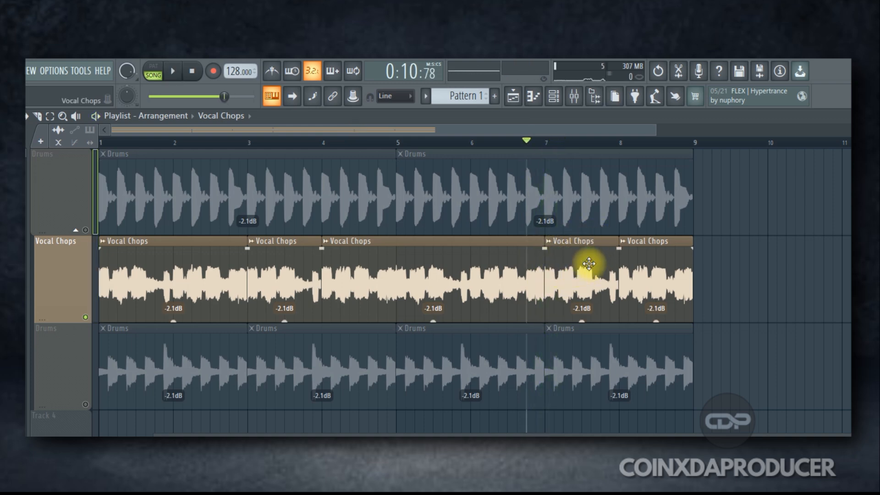
pyautogui.doubleClick(588, 256)
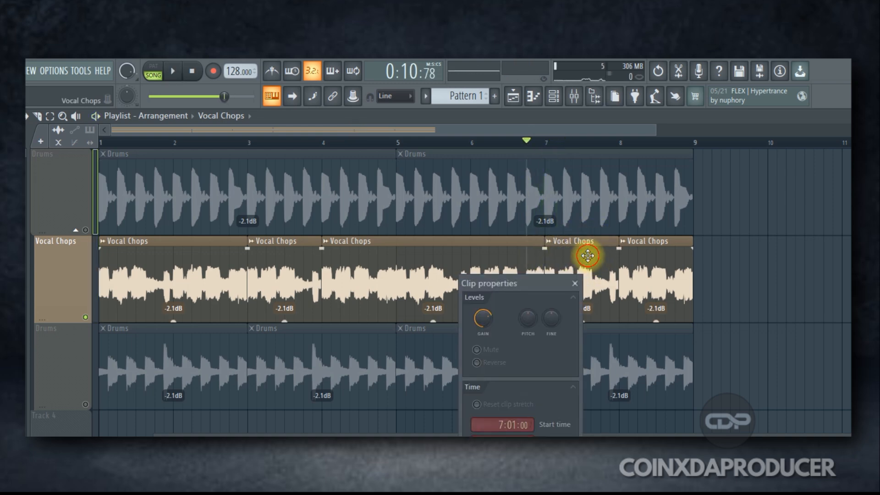
pyautogui.moveTo(529, 316); pyautogui.dragTo(530, 344)
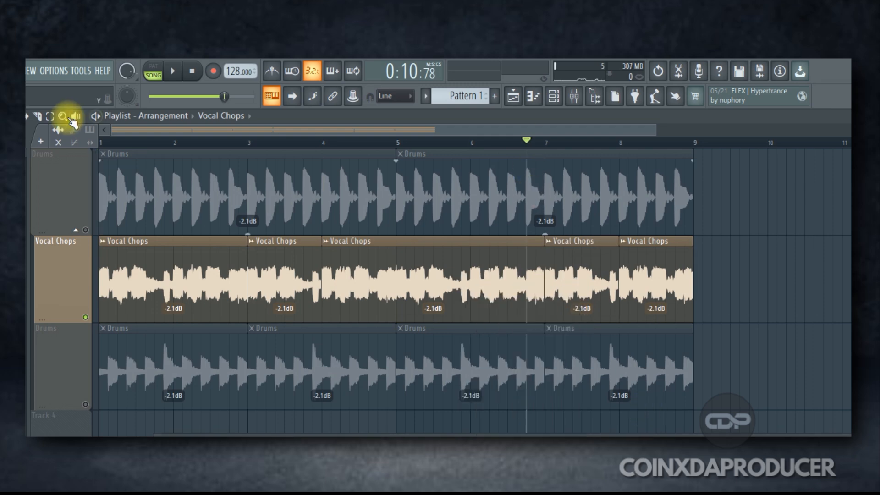
pyautogui.click(28, 116)
# Split the bar 7 chop and pitch its short slice down 12 in Clip properties
pyautogui.click(581, 289)
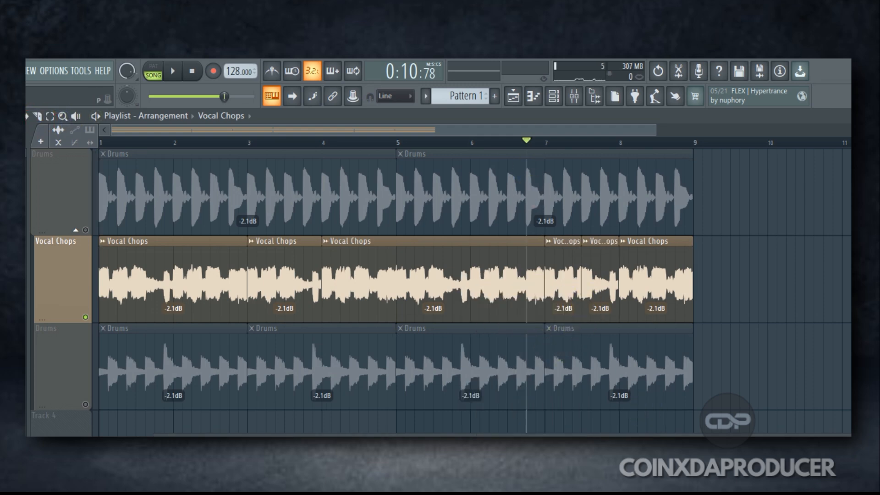
pyautogui.doubleClick(561, 275)
pyautogui.moveTo(528, 316); pyautogui.dragTo(527, 344)
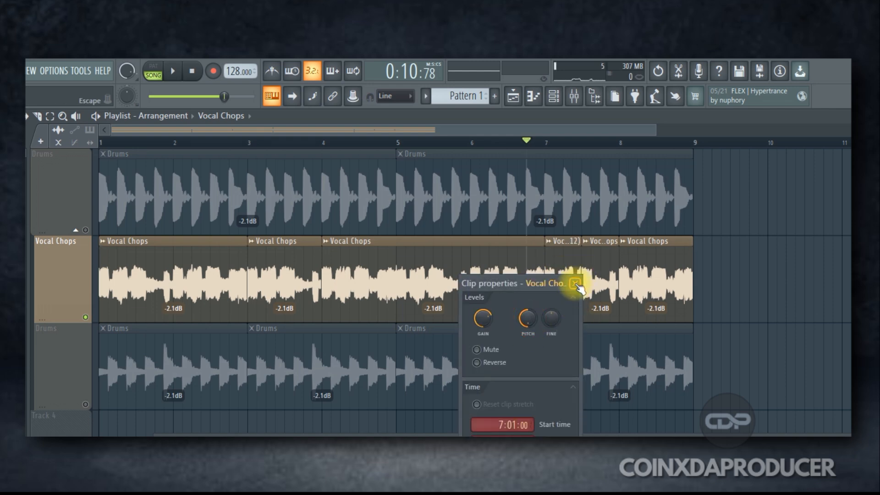
pyautogui.click(592, 286)
# Inspect the next slice's clip properties without changing them
pyautogui.doubleClick(597, 268)
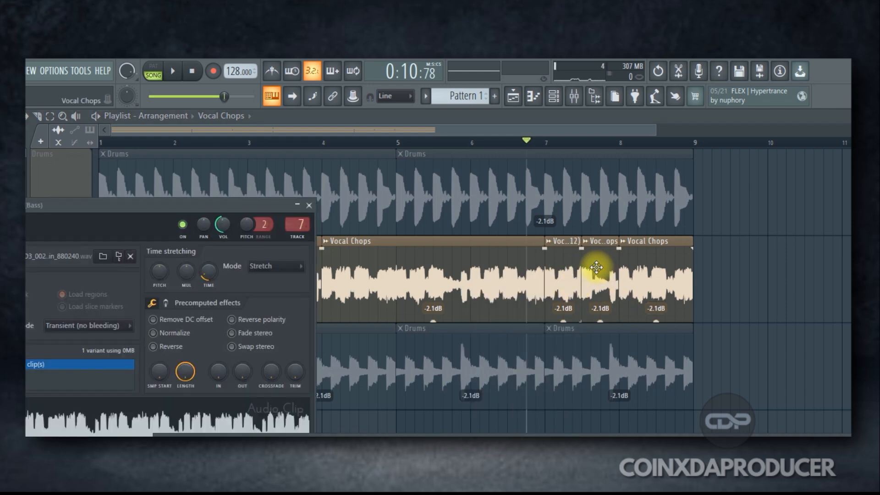
pyautogui.press('Escape')
pyautogui.doubleClick(600, 277)
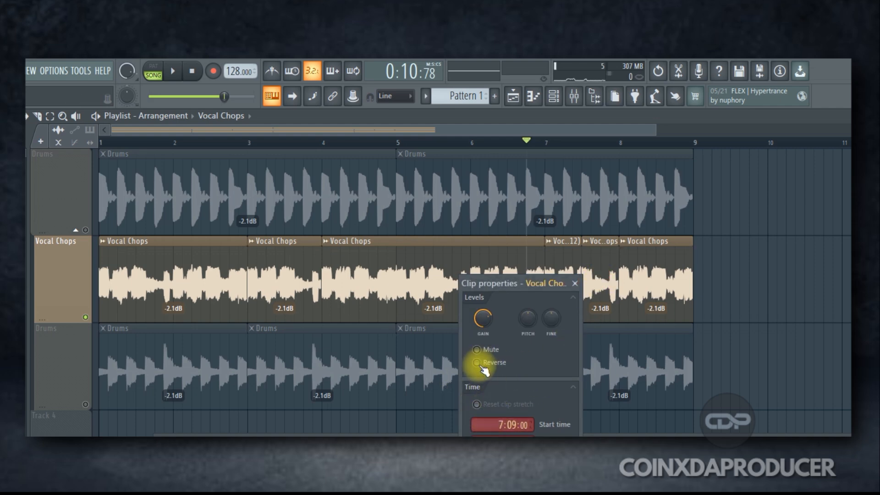
pyautogui.click(553, 275)
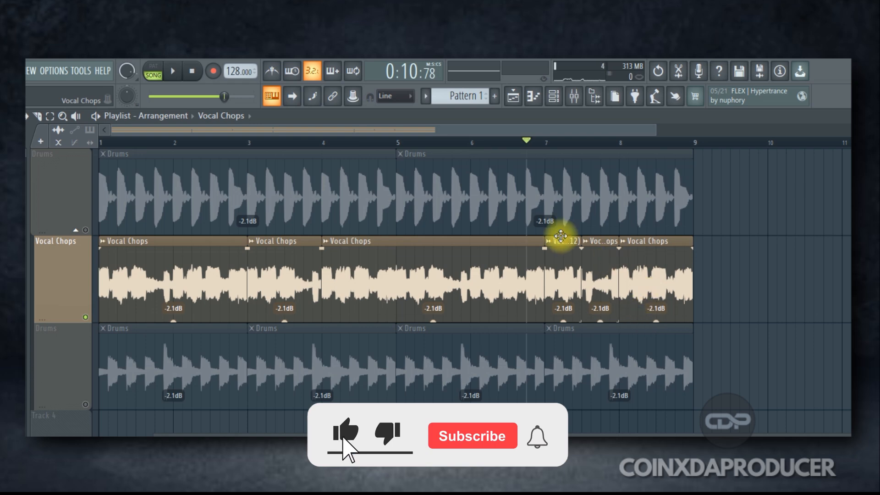
# Move the split between the middle Vocal Chops clips to bar 5 and audition the change
pyautogui.click(483, 142)
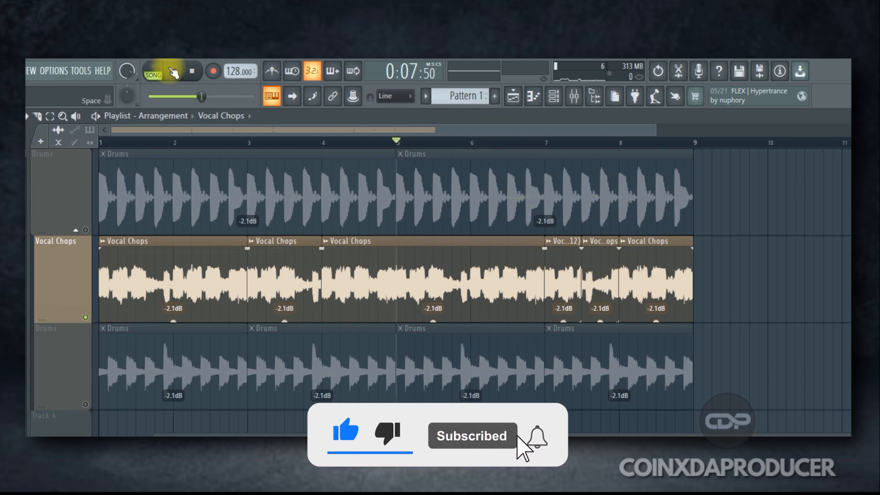
pyautogui.click(169, 72)
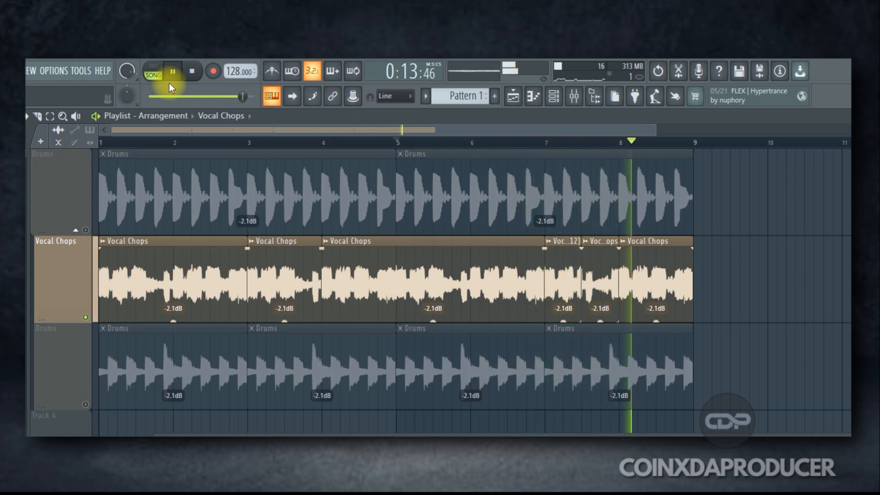
pyautogui.click(172, 72)
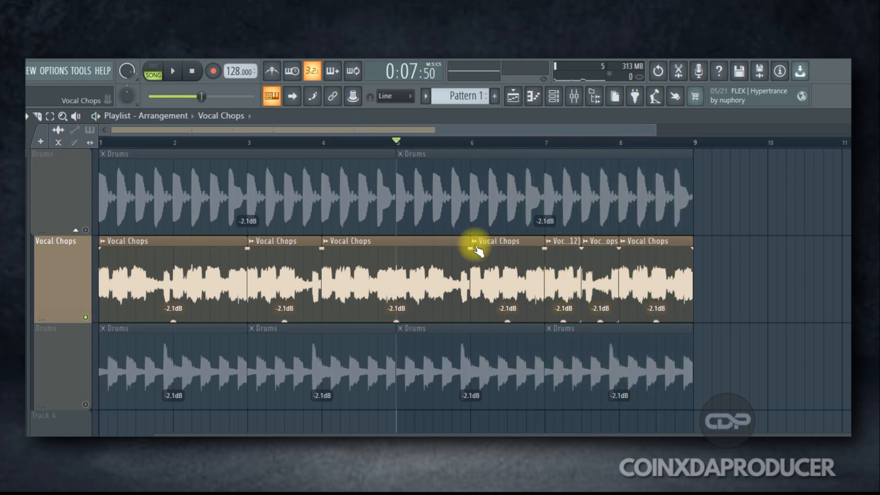
pyautogui.moveTo(475, 242)
pyautogui.keyDown('ctrl'); pyautogui.mouseDown()
pyautogui.moveTo(386, 237)
pyautogui.moveTo(403, 236)
pyautogui.mouseUp(); pyautogui.keyUp('ctrl')
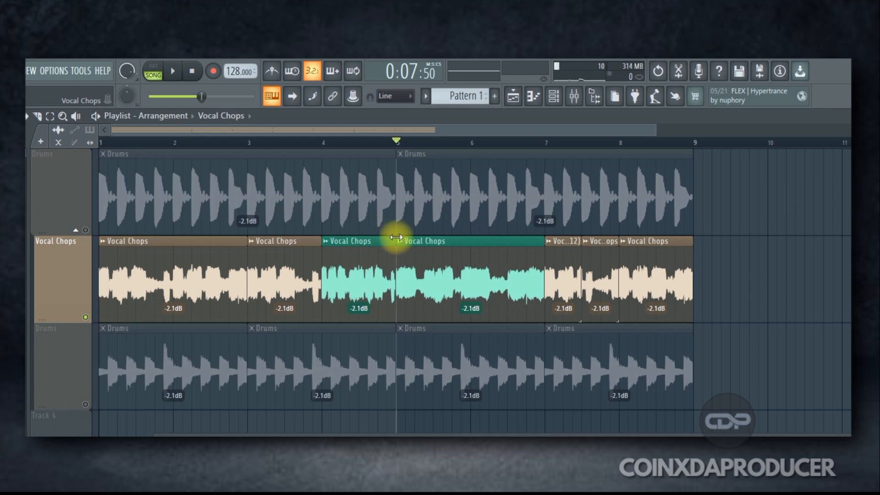
pyautogui.click(360, 207)
pyautogui.click(173, 71)
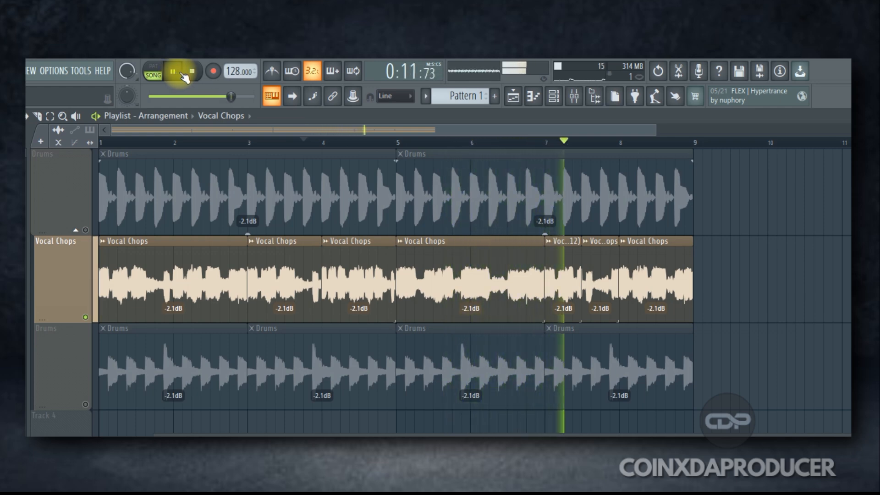
pyautogui.press('space')
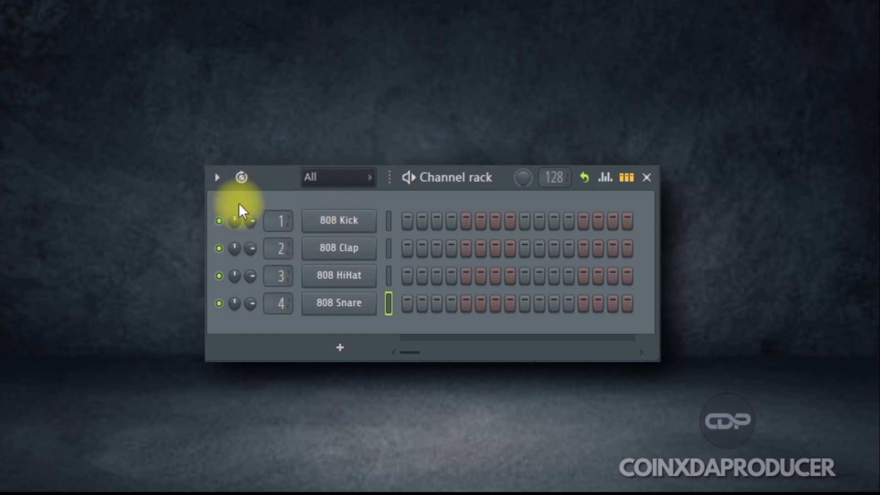
# Switch the Channel rack to Loop Starter and keep the Amapiano genre kit
pyautogui.click(243, 179)
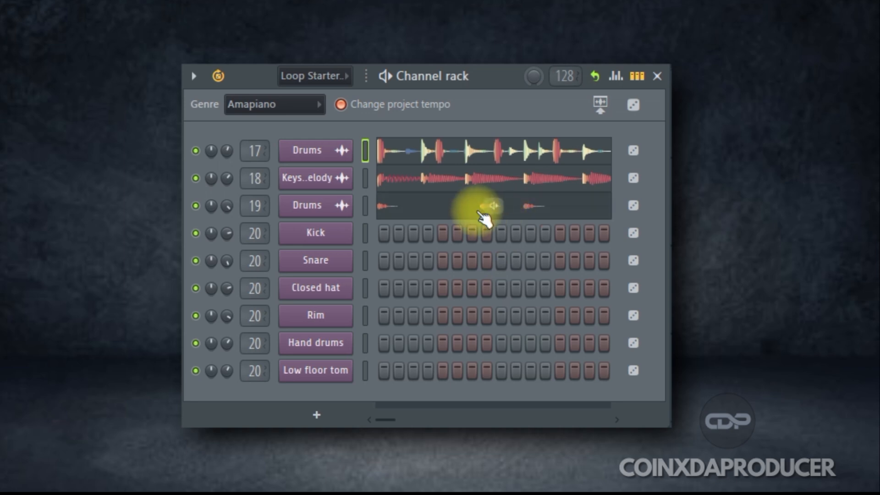
pyautogui.click(318, 105)
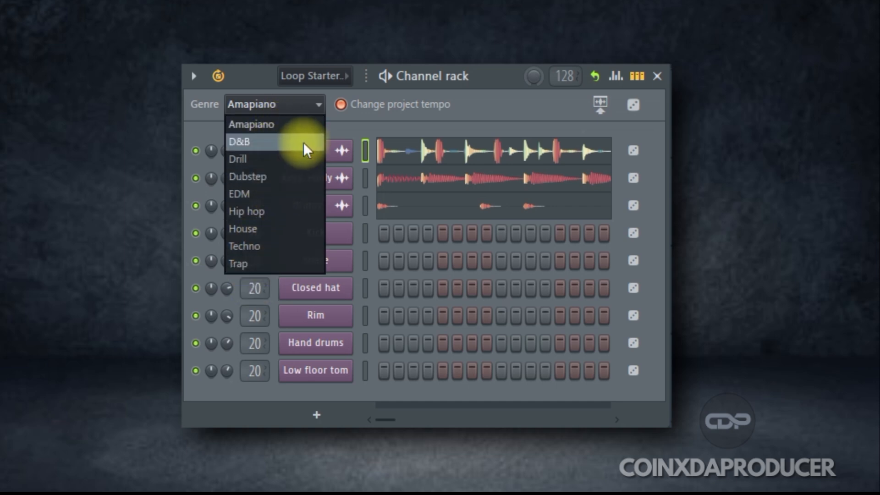
pyautogui.click(454, 162)
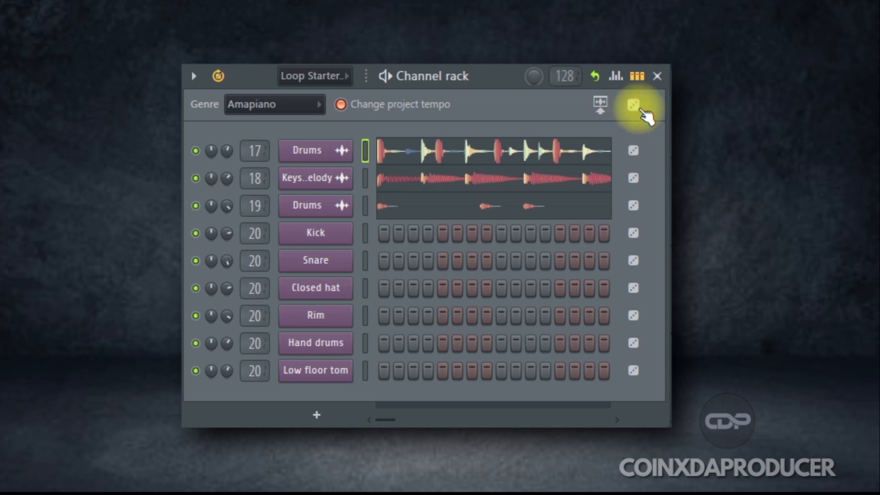
# Replace the loop samples with random new ones, play the loop and preview the Clap
pyautogui.click(634, 105)
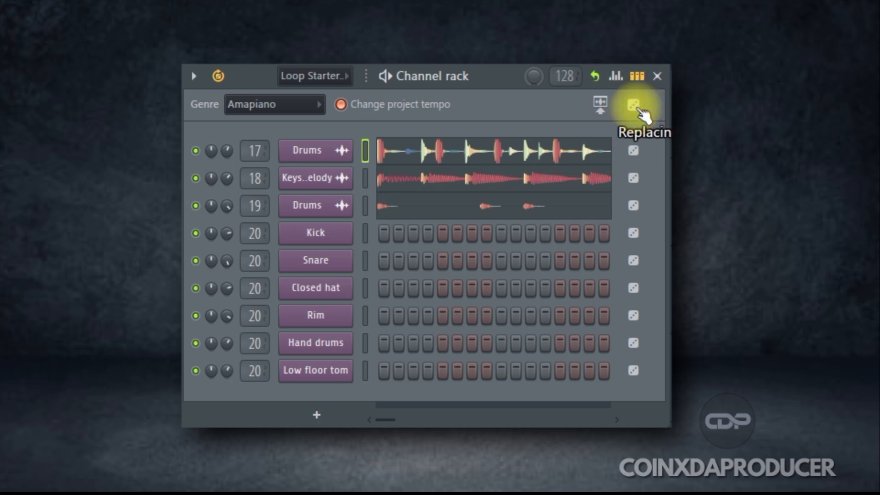
pyautogui.moveTo(453, 206)
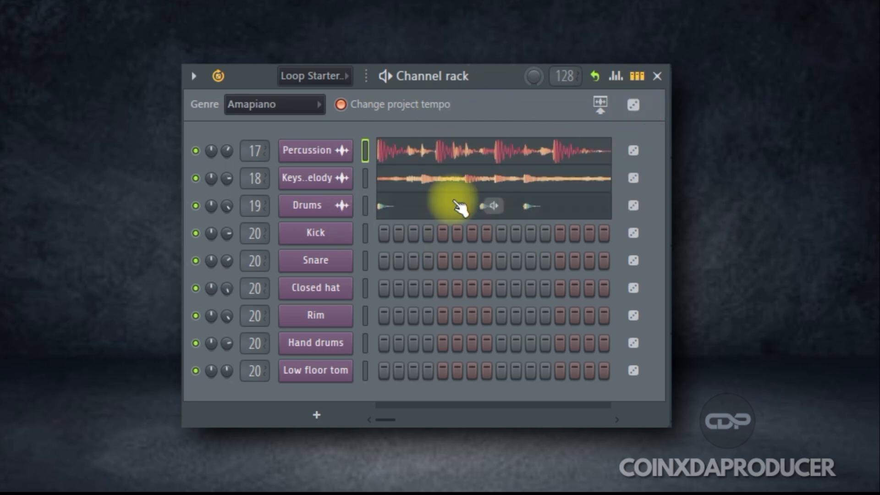
pyautogui.press('space')
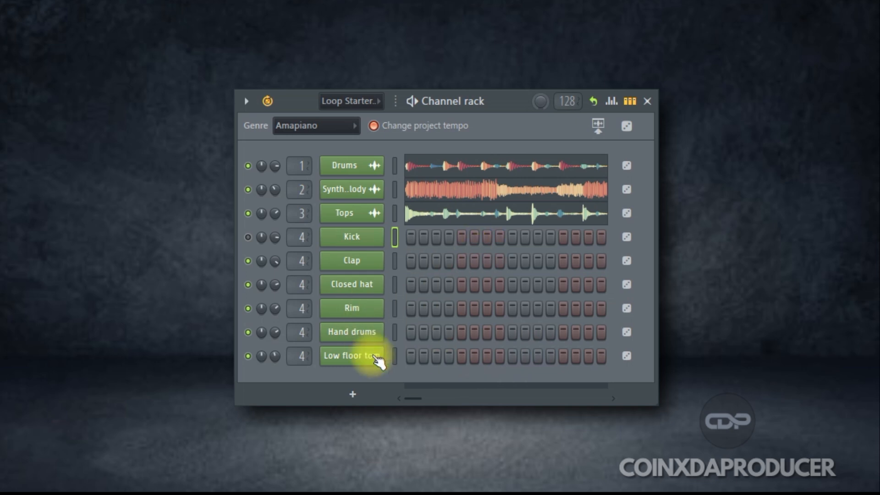
pyautogui.click(344, 265)
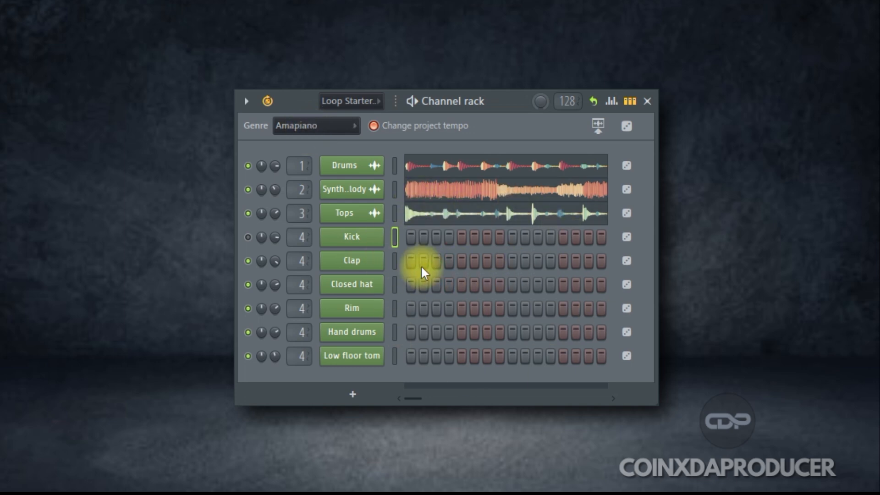
# Select the Kick through Low floor tom step channels
pyautogui.click(394, 236)
pyautogui.moveTo(395, 261); pyautogui.dragTo(395, 356)
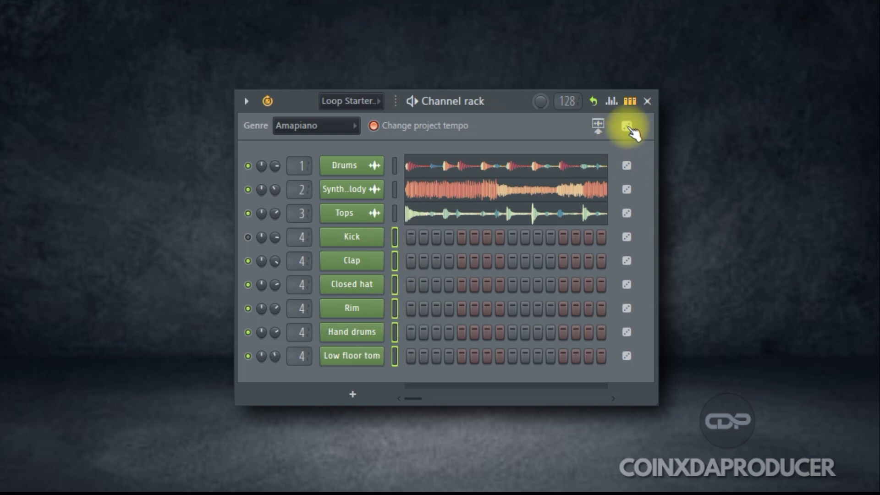
# Generate steps for the selected Kick through Low floor tom channels from the dice menu
pyautogui.click(627, 127)
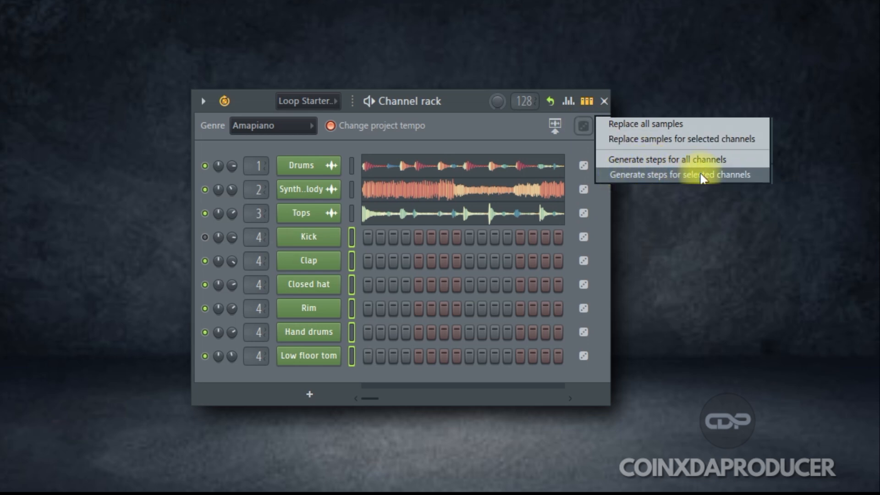
pyautogui.click(704, 176)
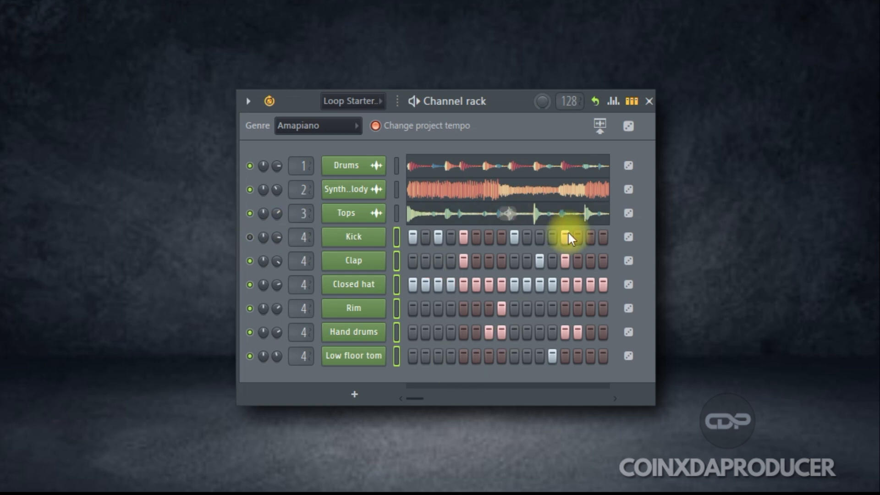
# Mute the Tops, synth and Drums loops, then unmute all three
pyautogui.click(249, 212)
pyautogui.click(250, 191)
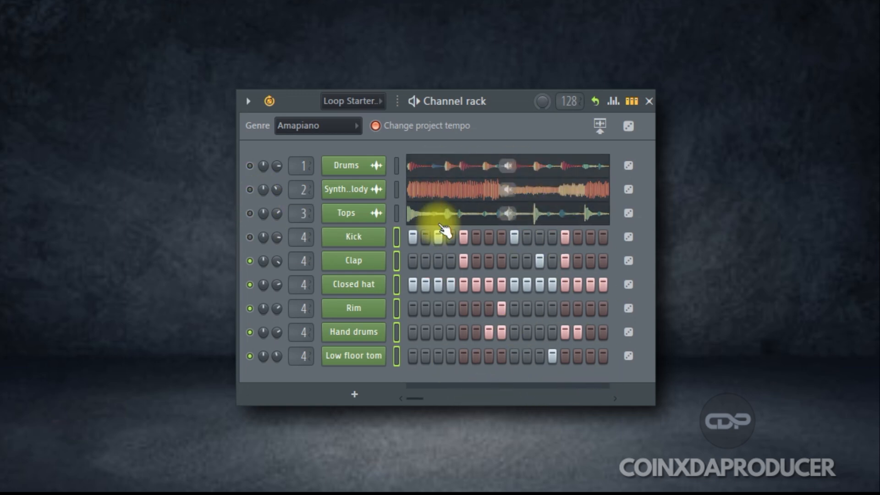
pyautogui.click(509, 166)
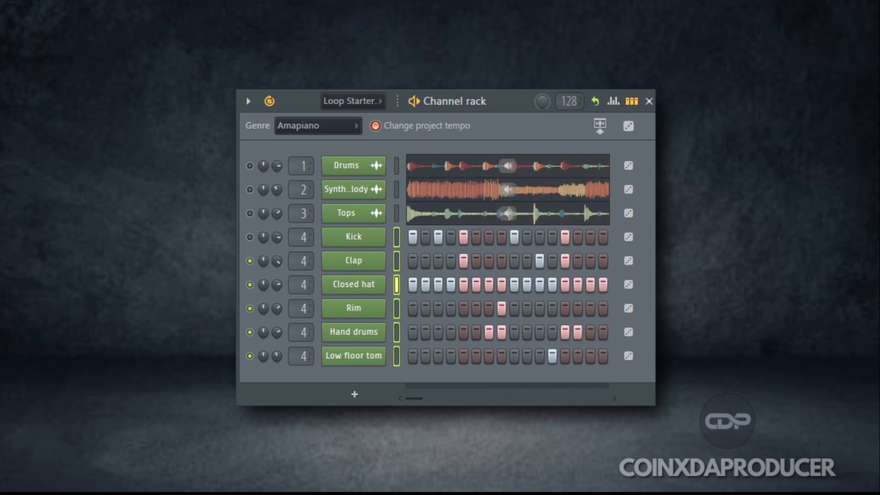
pyautogui.click(250, 213)
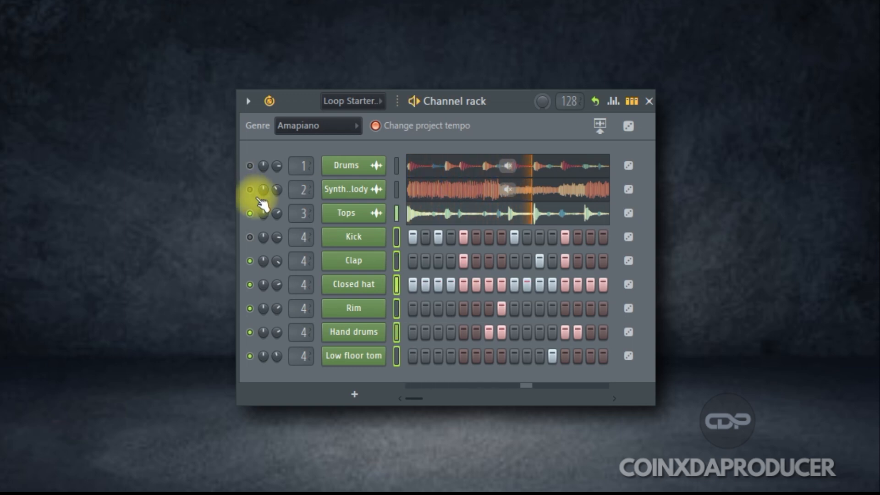
pyautogui.click(250, 189)
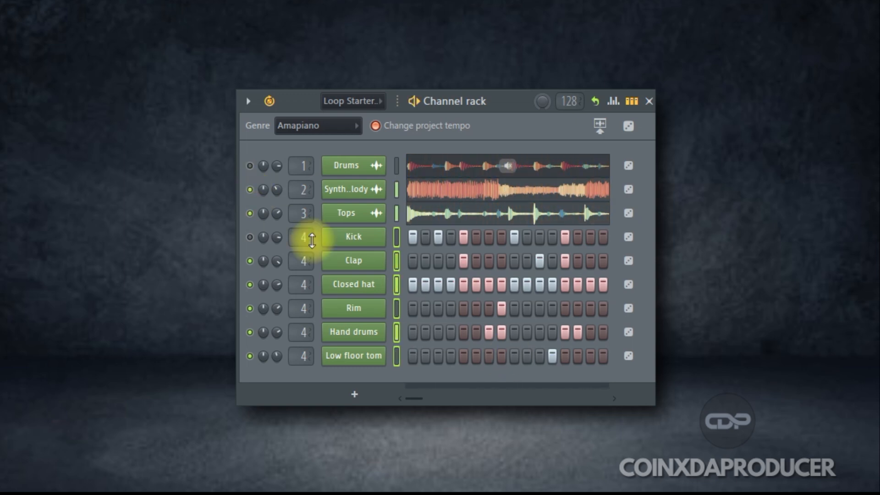
pyautogui.click(250, 166)
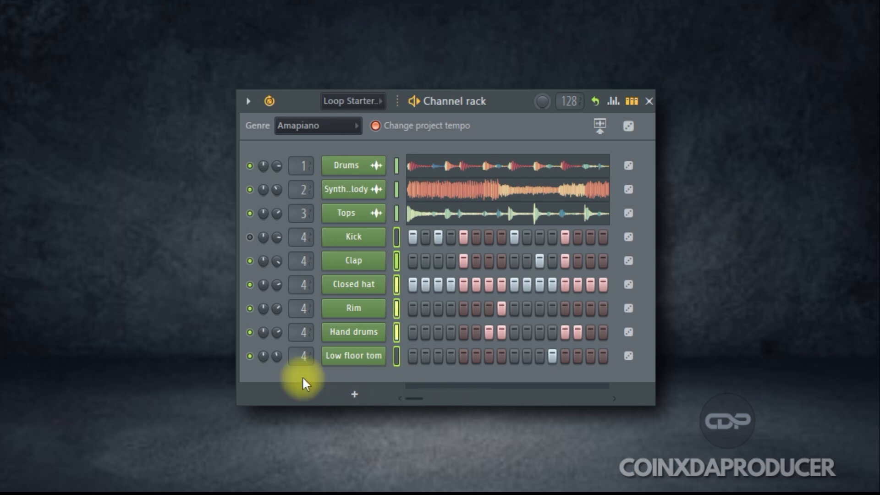
# Solo the Kick step channel, then bring Clap through Low floor tom back in one by one
pyautogui.click(250, 356)
pyautogui.click(249, 332)
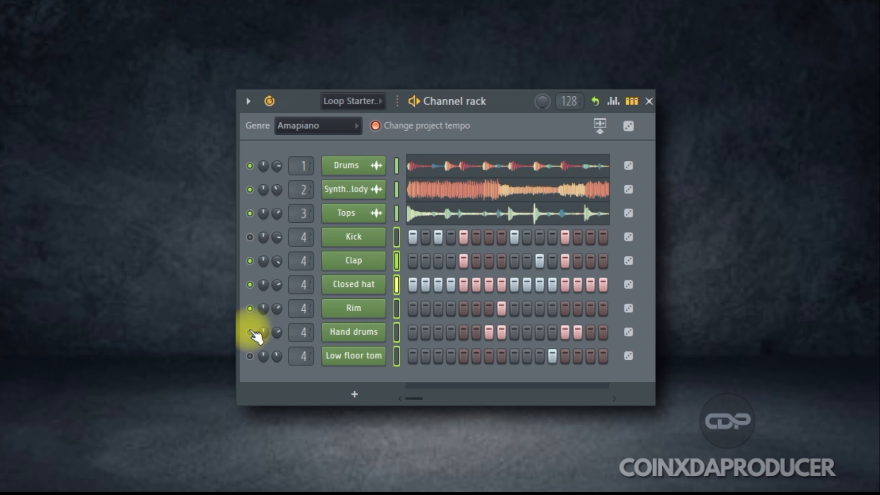
pyautogui.click(250, 308)
pyautogui.click(250, 285)
pyautogui.click(250, 261)
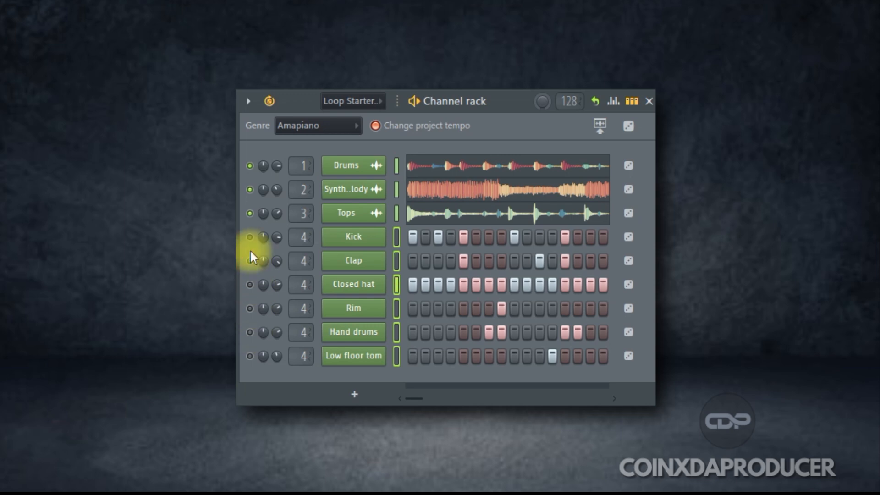
pyautogui.click(250, 238)
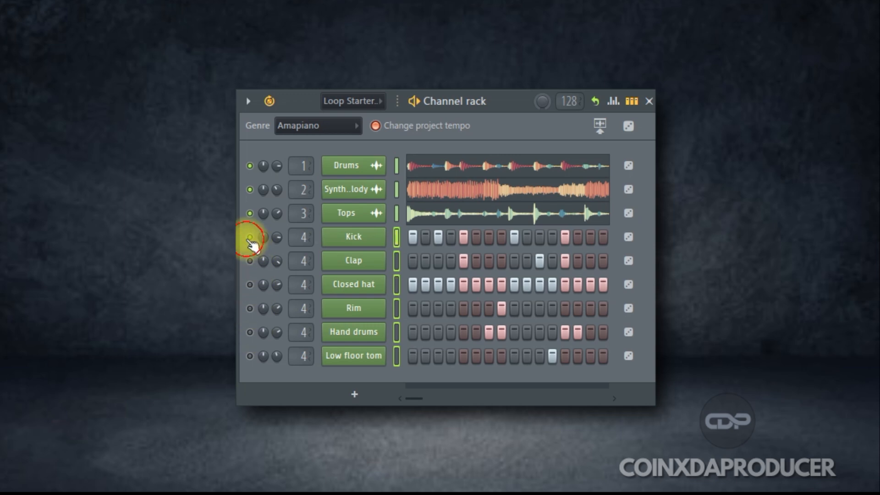
pyautogui.click(249, 260)
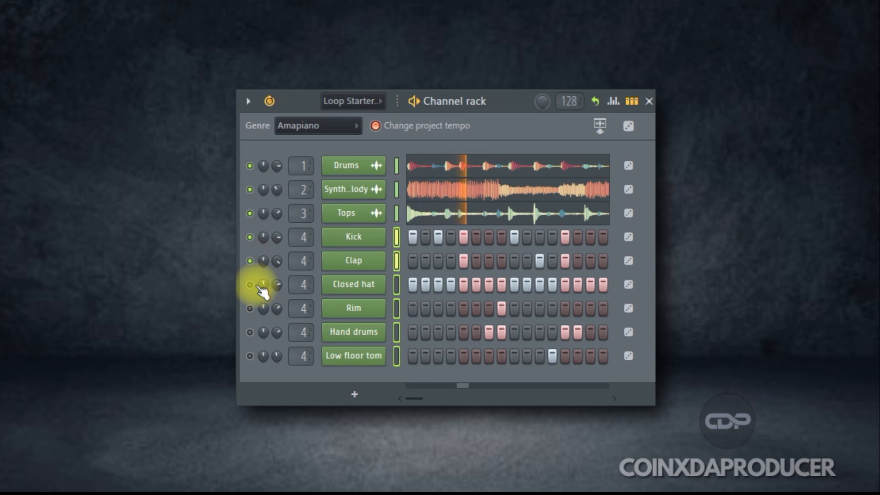
pyautogui.click(249, 284)
pyautogui.click(250, 308)
pyautogui.click(250, 333)
pyautogui.click(250, 356)
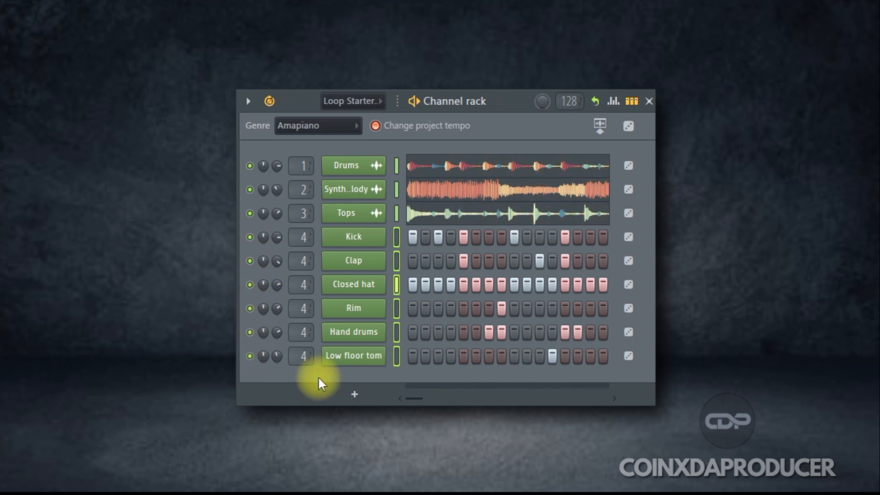
# Mute the synth, Tops and Kick–Rim channels, then unmute Rim, Closed hat and Clap
pyautogui.click(250, 189)
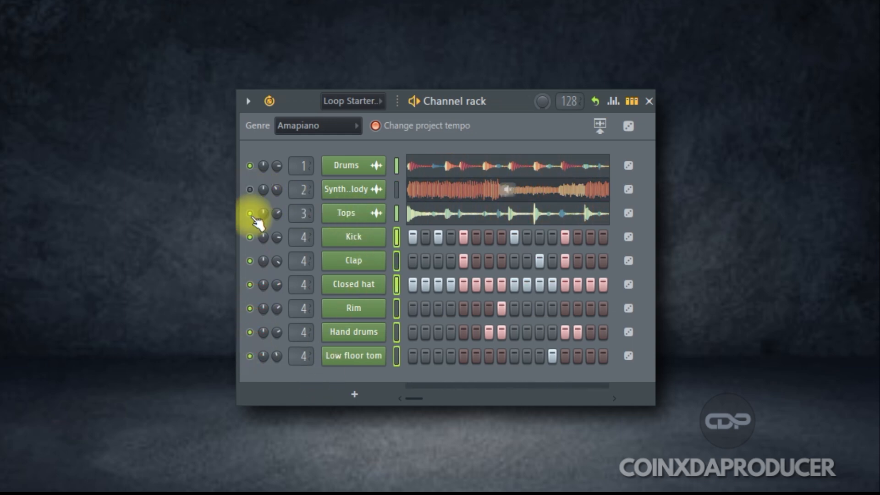
pyautogui.click(250, 214)
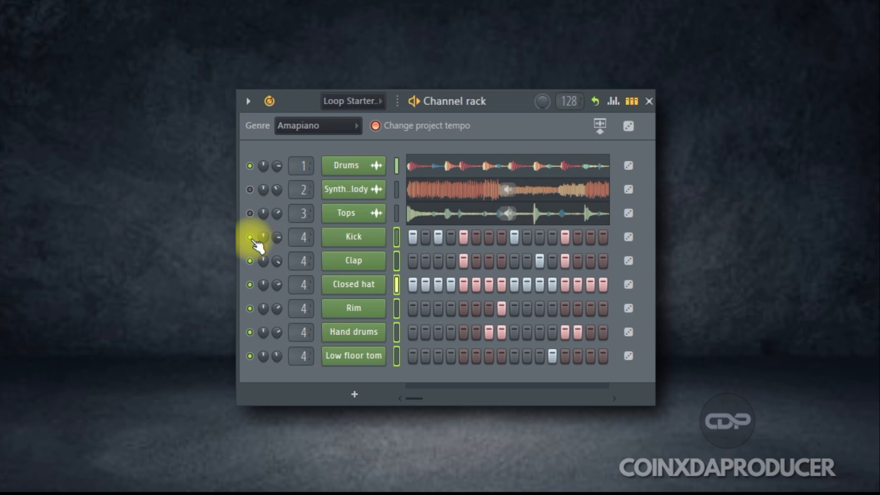
pyautogui.click(250, 237)
pyautogui.click(250, 260)
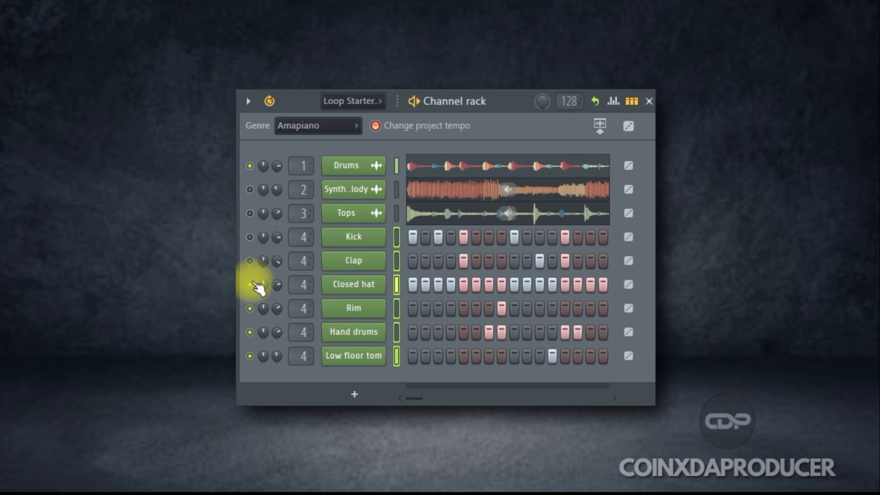
pyautogui.click(250, 285)
pyautogui.click(250, 309)
pyautogui.click(249, 285)
pyautogui.click(250, 260)
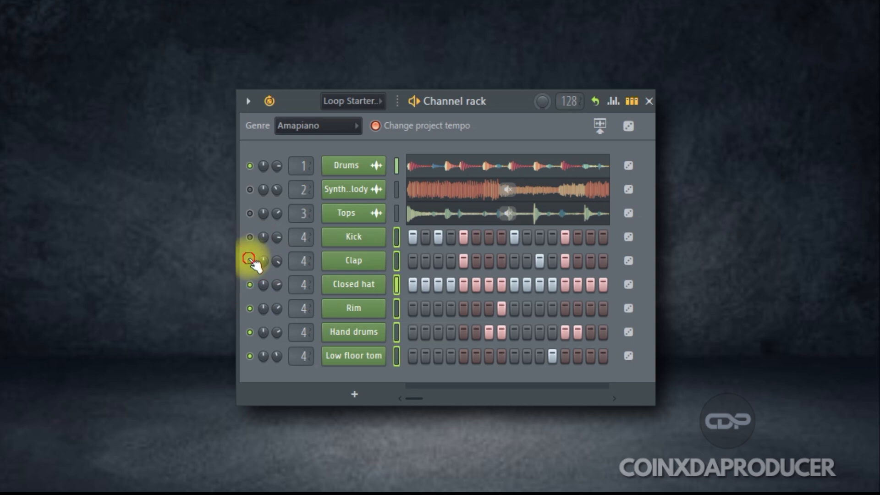
pyautogui.click(250, 237)
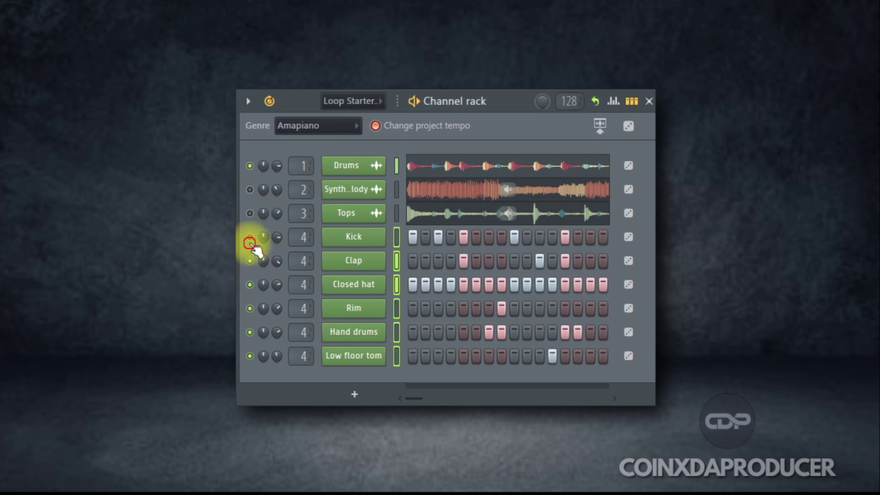
# Solo the synth melody loop, then bring the Tops and Drums loops back in
pyautogui.click(250, 189)
pyautogui.click(250, 165)
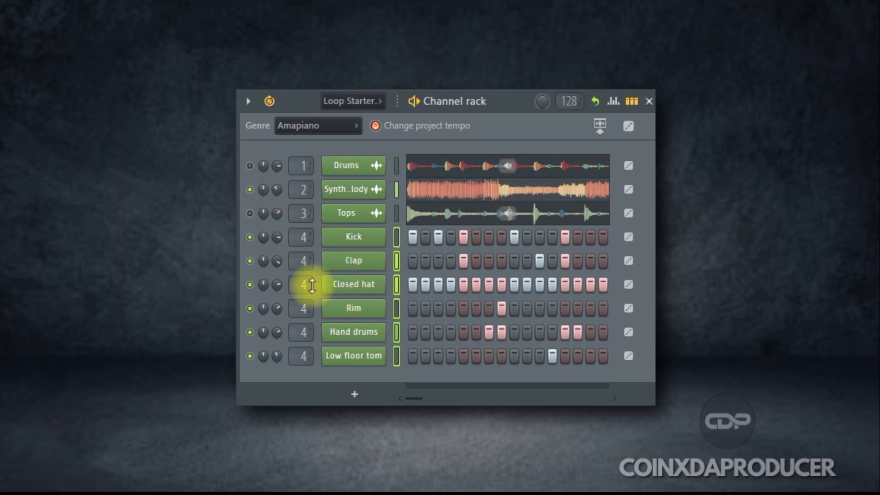
pyautogui.click(250, 213)
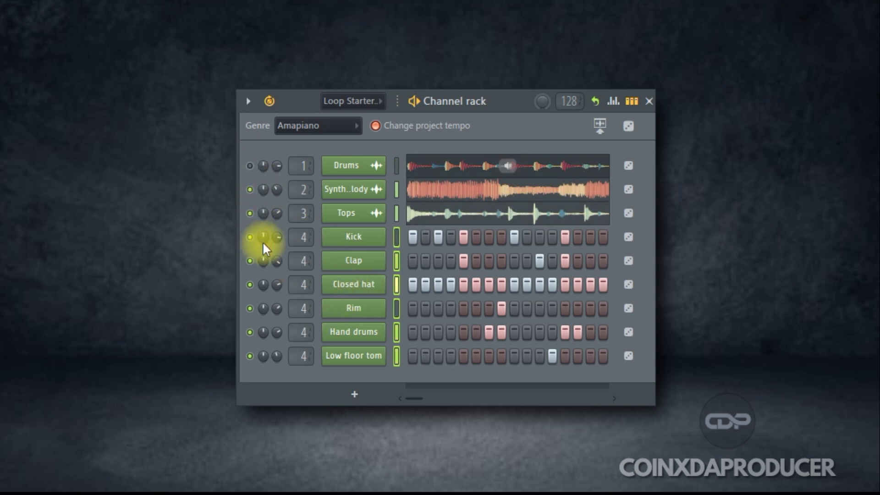
pyautogui.click(249, 166)
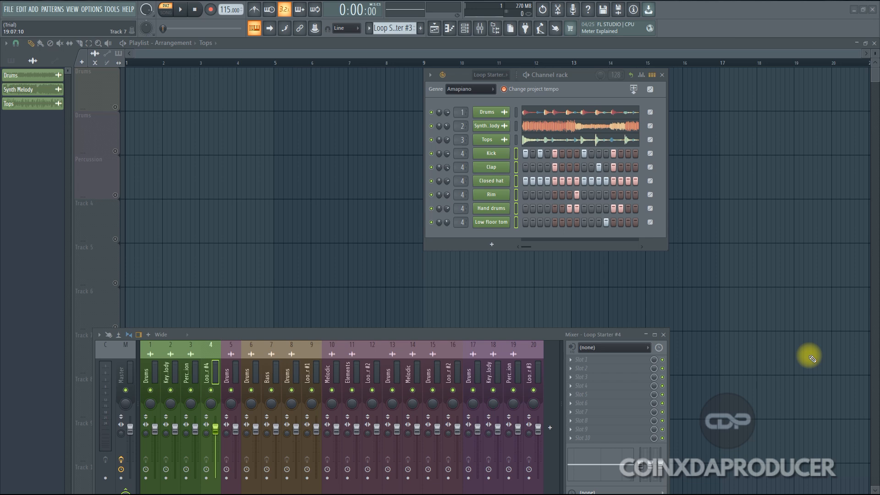
# Open the Gopher assistant chat panel beside the playlist
pyautogui.click(611, 28)
pyautogui.write('how do i automate audio in playlist')
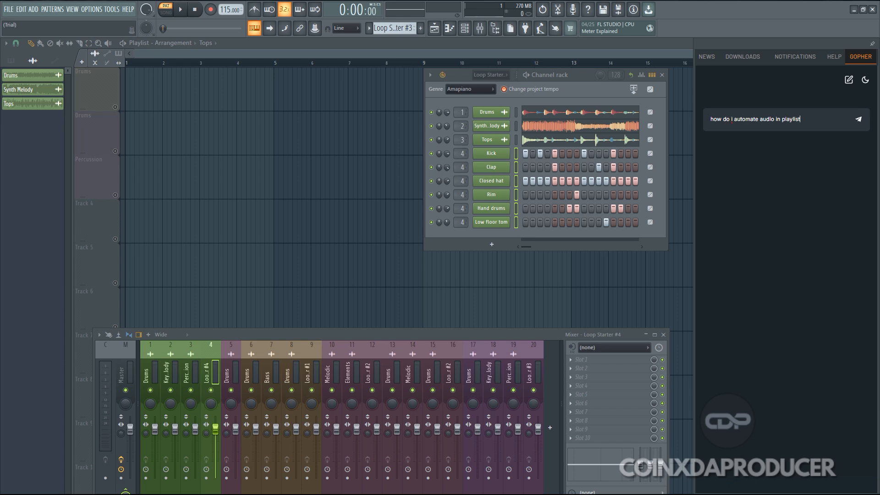
# Send the playlist audio-automation question to Gopher and select its opening answer paragraph
pyautogui.press('Return')
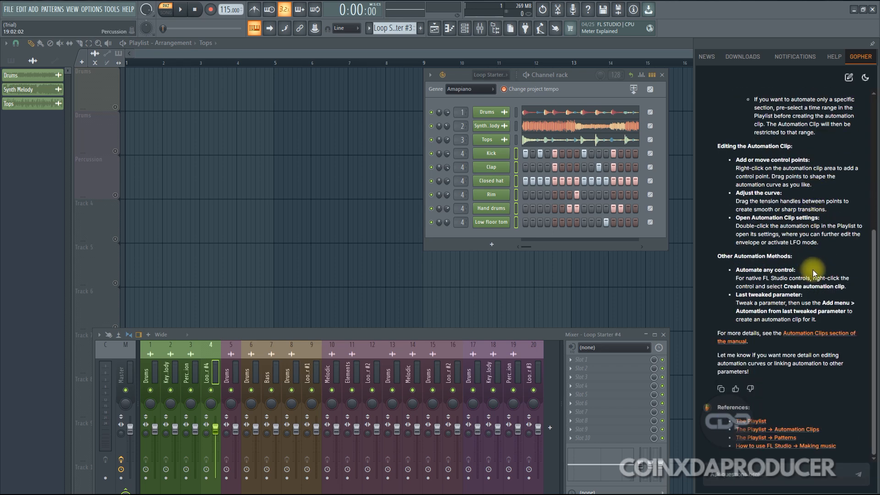
pyautogui.scroll(5, 813, 269)
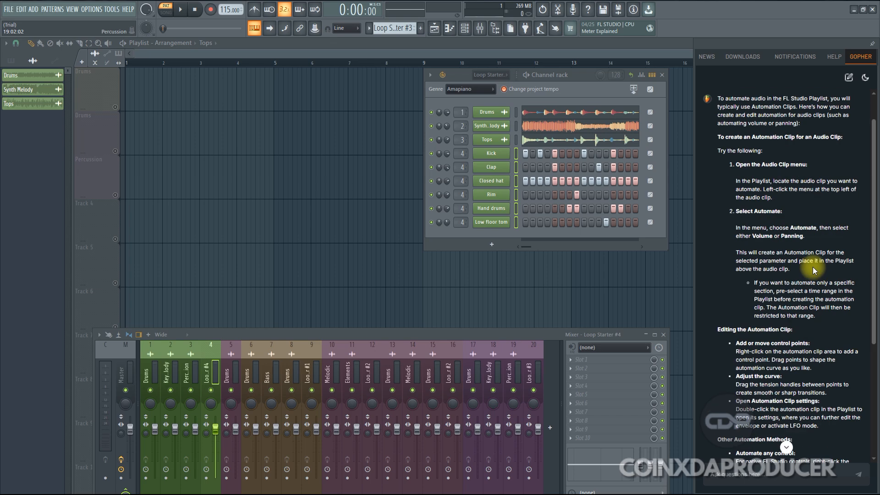
pyautogui.scroll(2, 812, 268)
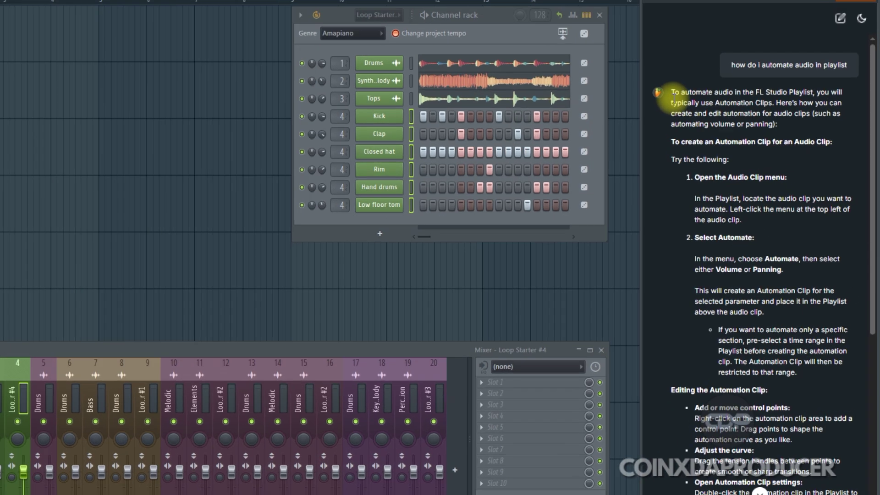
pyautogui.moveTo(716, 135); pyautogui.dragTo(792, 160)
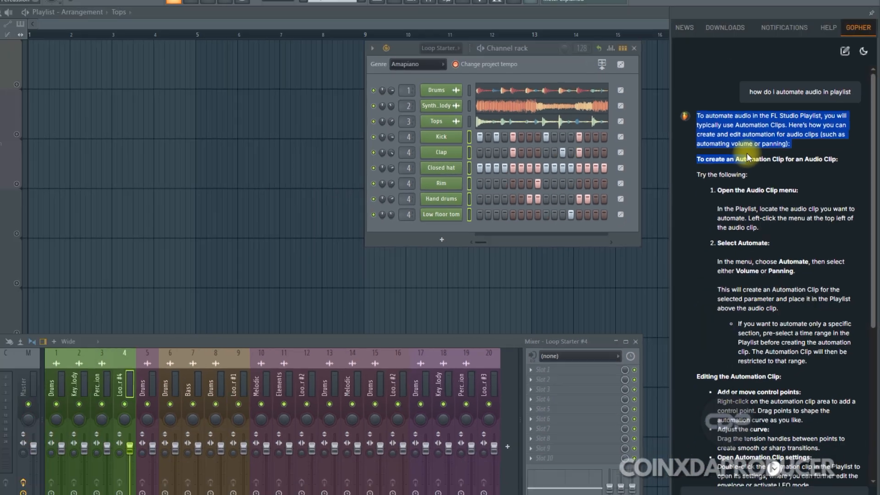
pyautogui.scroll(-6, 784, 206)
pyautogui.scroll(-1, 785, 275)
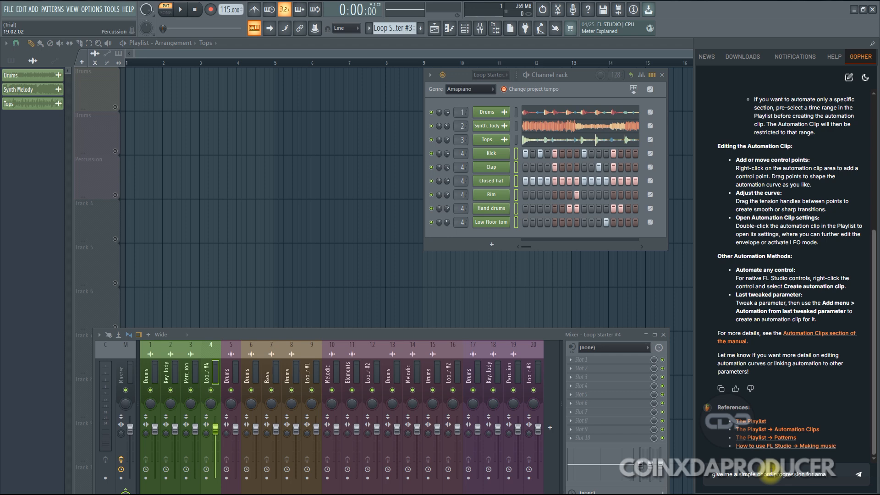
pyautogui.scroll(-1, 784, 275)
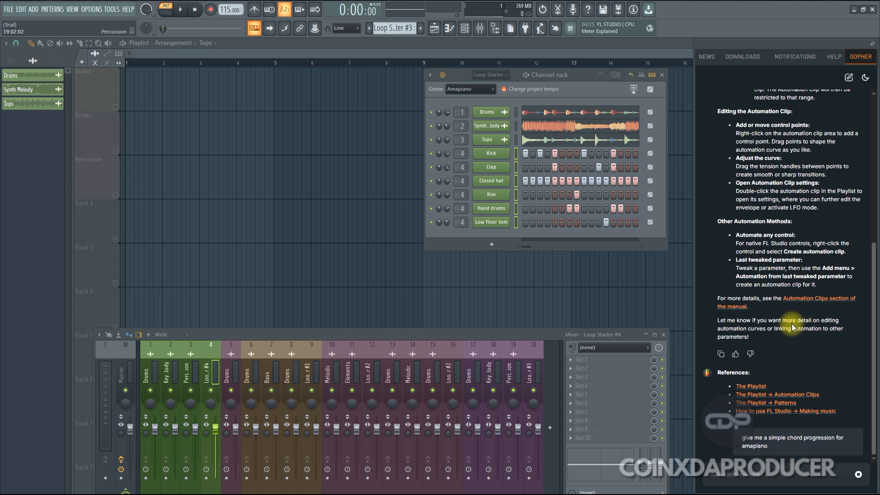
pyautogui.scroll(3, 785, 276)
# Send the amapiano chord progression question to Gopher and read its suggestions
pyautogui.click(526, 29)
pyautogui.click(520, 47)
pyautogui.scroll(-5, 797, 306)
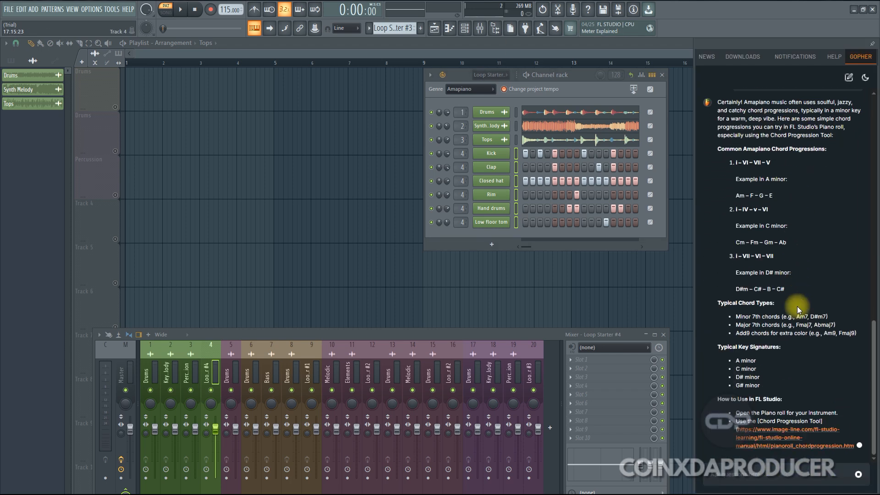
pyautogui.scroll(-5, 797, 306)
pyautogui.scroll(3, 800, 303)
pyautogui.scroll(3, 800, 301)
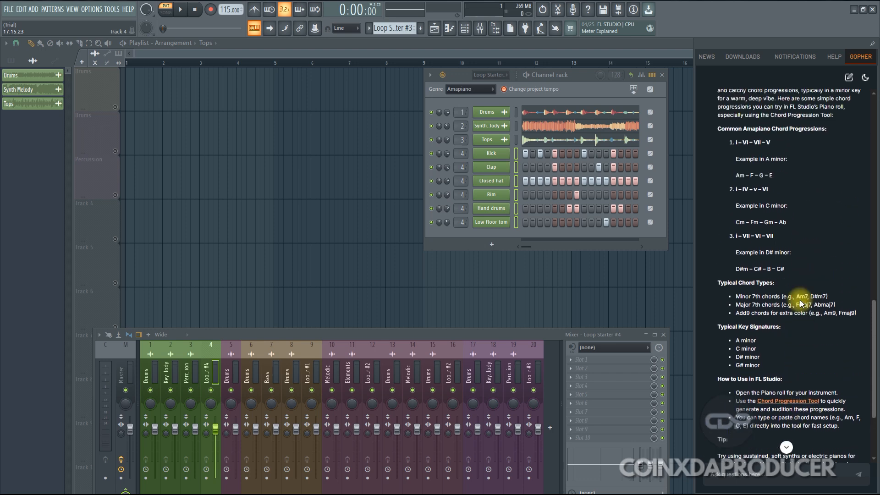
pyautogui.scroll(3, 800, 300)
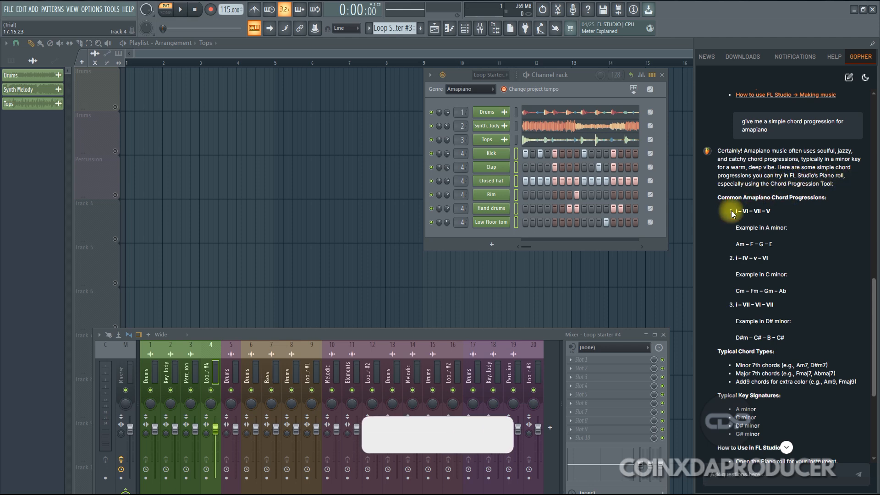
pyautogui.scroll(-3, 757, 220)
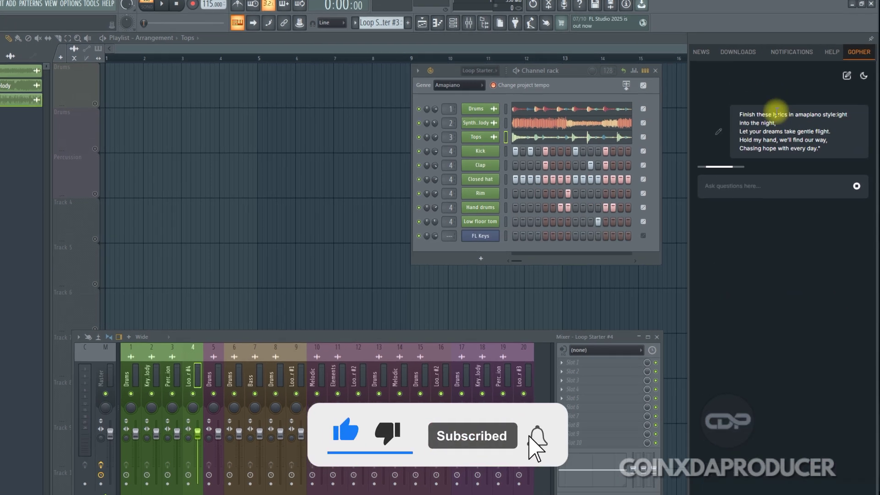
# Select the lyrics prompt and the returned amapiano lyric lines, then clear the selection
pyautogui.moveTo(742, 113); pyautogui.dragTo(834, 154)
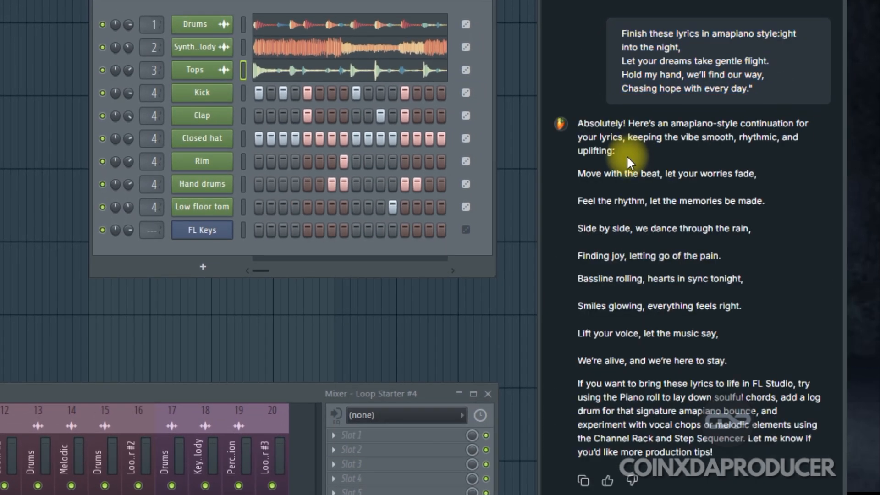
pyautogui.moveTo(578, 174); pyautogui.dragTo(730, 361)
pyautogui.click(695, 416)
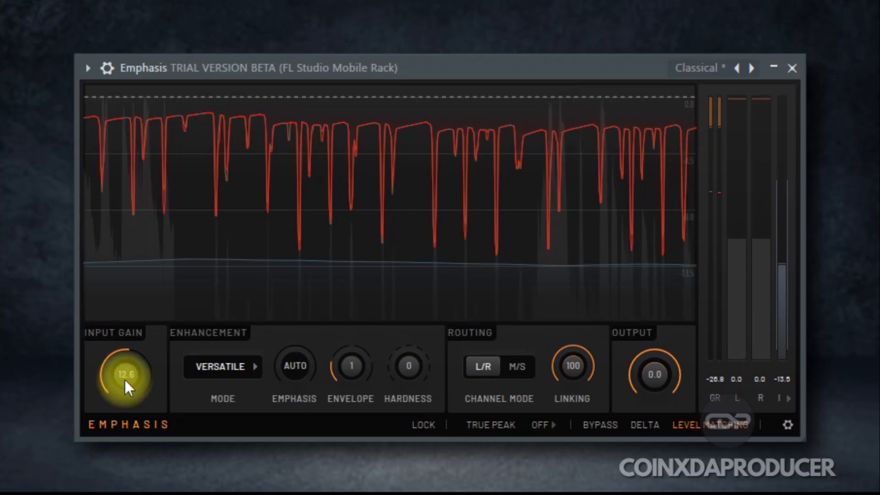
# Drive the Emphasis input gain up to 24.0, lower it, reset to zero and undo back to the higher gain
pyautogui.moveTo(125, 378); pyautogui.dragTo(111, 138)
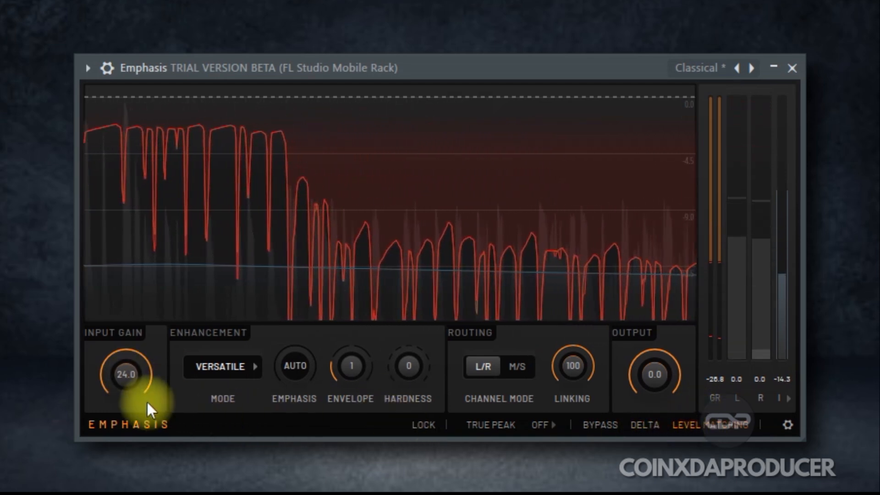
pyautogui.moveTo(127, 372); pyautogui.dragTo(128, 412)
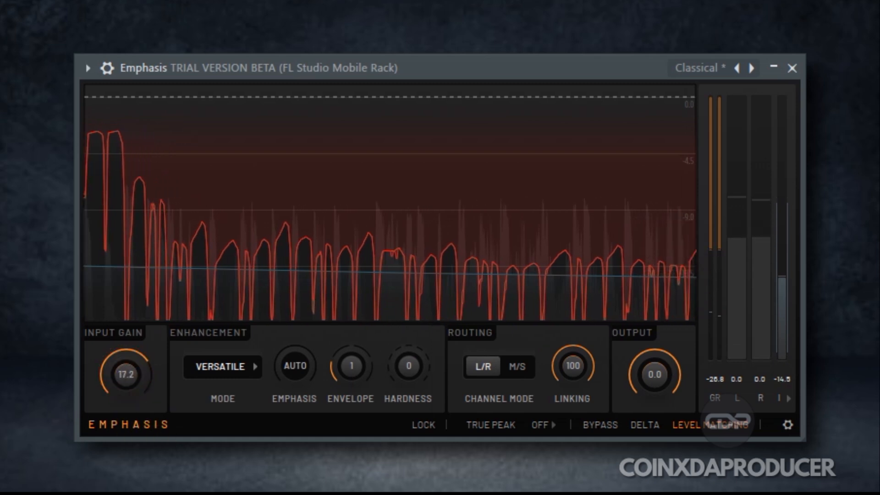
pyautogui.doubleClick(127, 373)
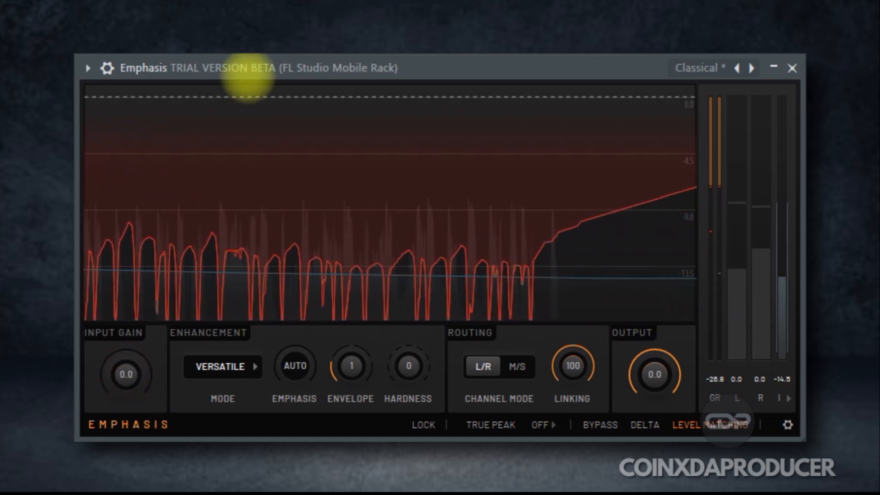
pyautogui.hotkey('ctrl', 'z')
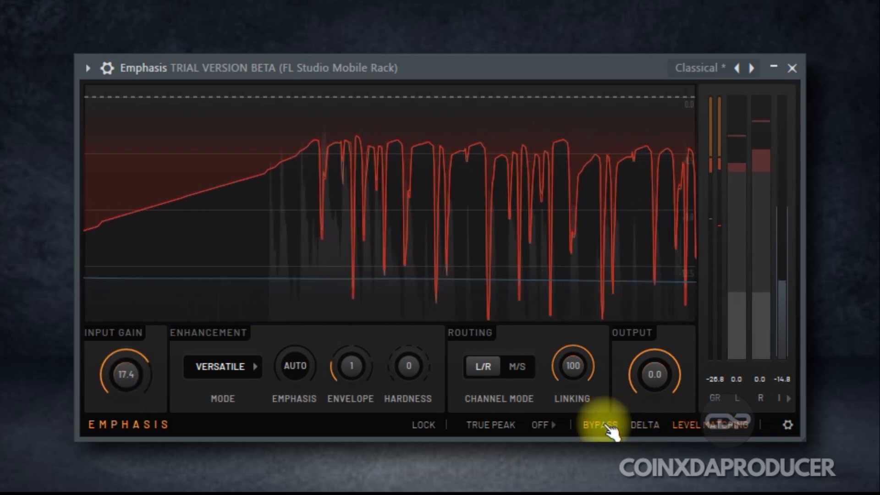
# Toggle DELTA on to hear only what the limiter removes, then back to the full signal
pyautogui.click(647, 425)
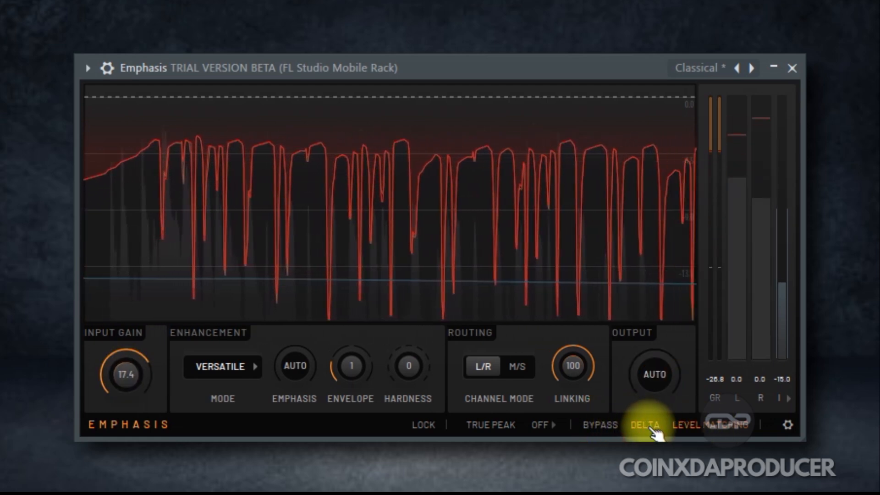
pyautogui.click(646, 425)
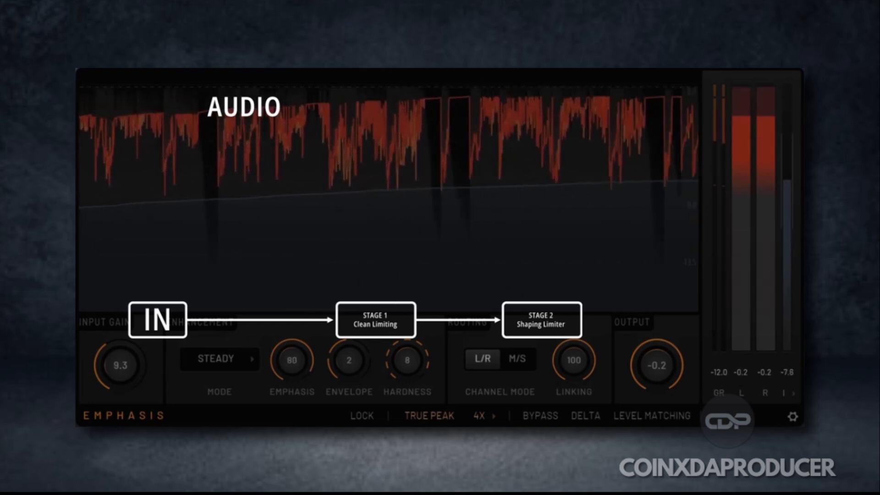
# Cycle the Emphasis loudness meter through short-term and momentary, then return to integrated
pyautogui.click(784, 395)
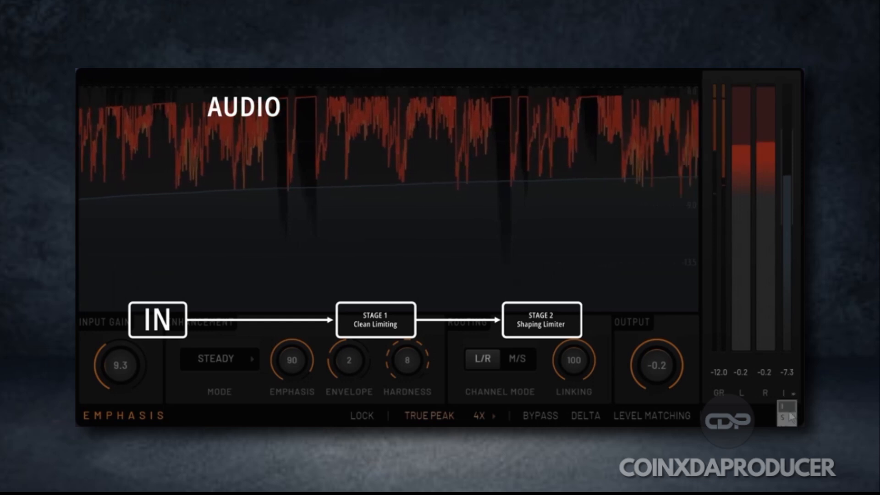
pyautogui.click(794, 417)
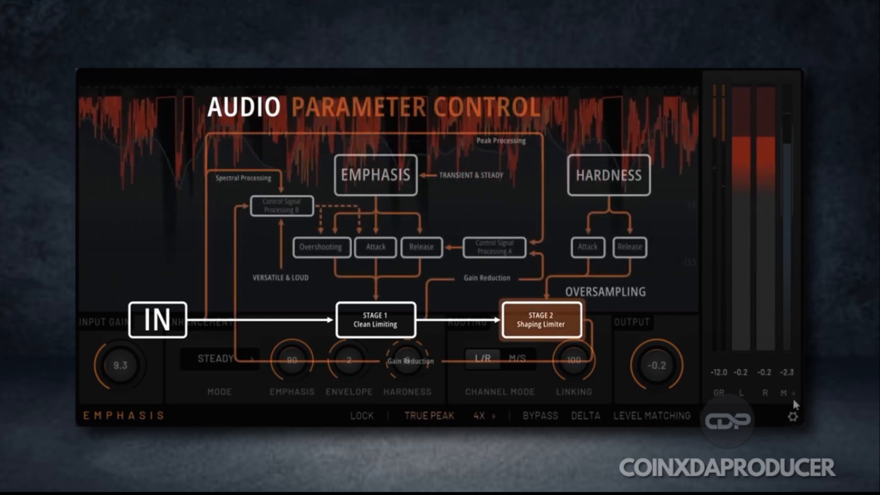
pyautogui.click(787, 406)
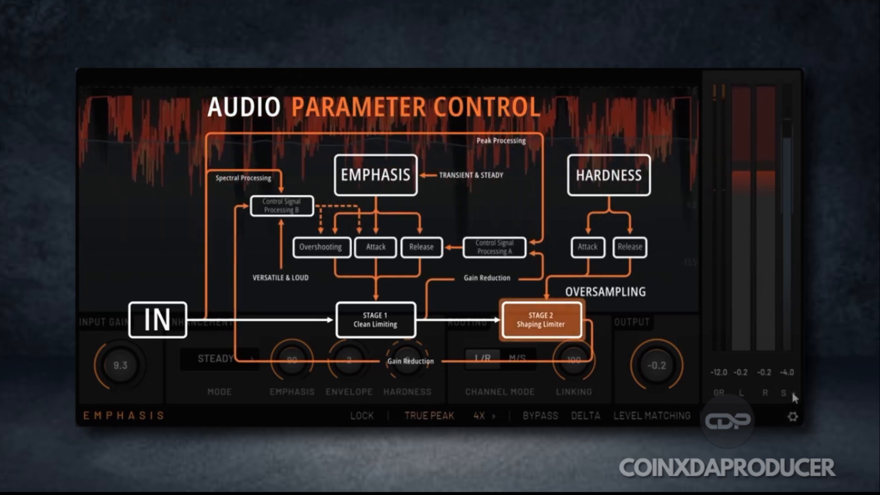
pyautogui.click(792, 392)
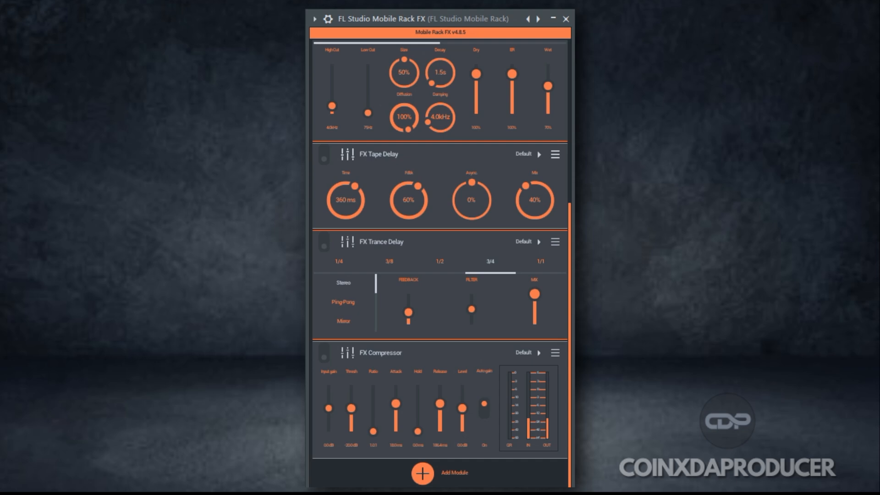
pyautogui.scroll(3, 412, 311)
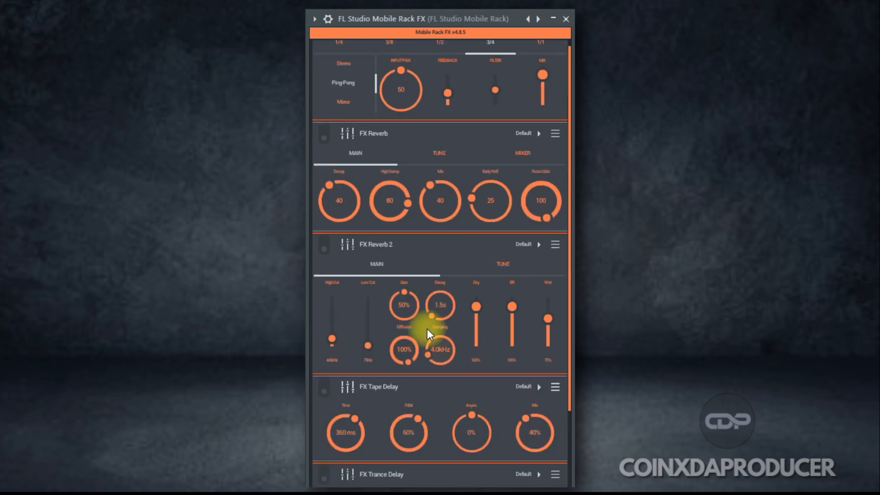
pyautogui.scroll(2, 428, 329)
pyautogui.scroll(-4, 428, 329)
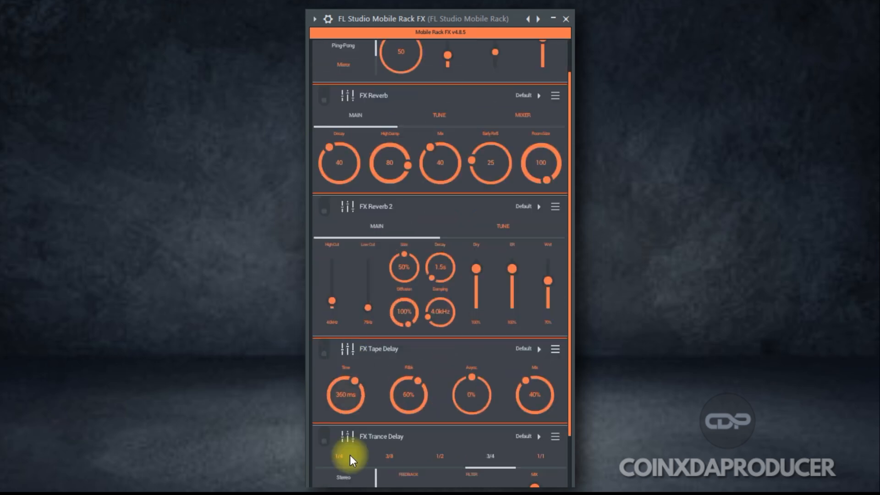
pyautogui.scroll(-5, 454, 433)
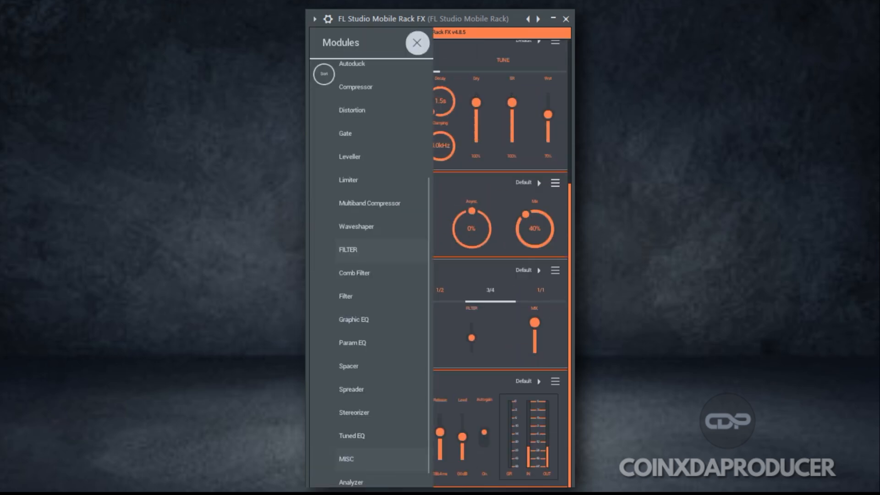
pyautogui.scroll(-4, 382, 348)
pyautogui.scroll(-1, 385, 362)
pyautogui.scroll(1, 428, 454)
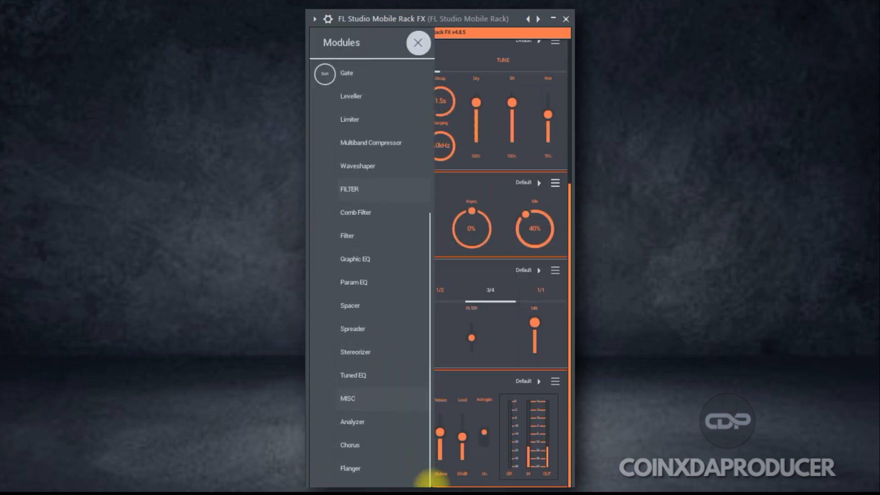
pyautogui.scroll(-3, 425, 331)
pyautogui.scroll(-1, 430, 207)
pyautogui.scroll(2, 424, 111)
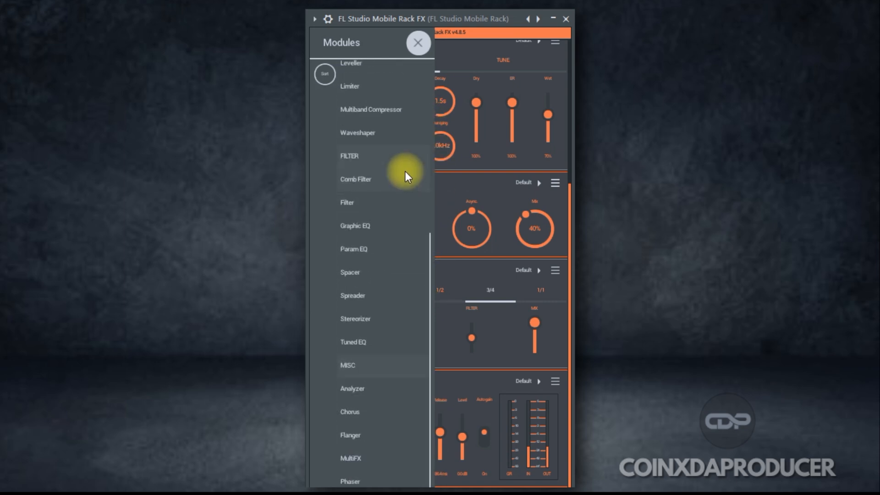
# Close the Mobile Rack Modules list after browsing the effects
pyautogui.click(508, 400)
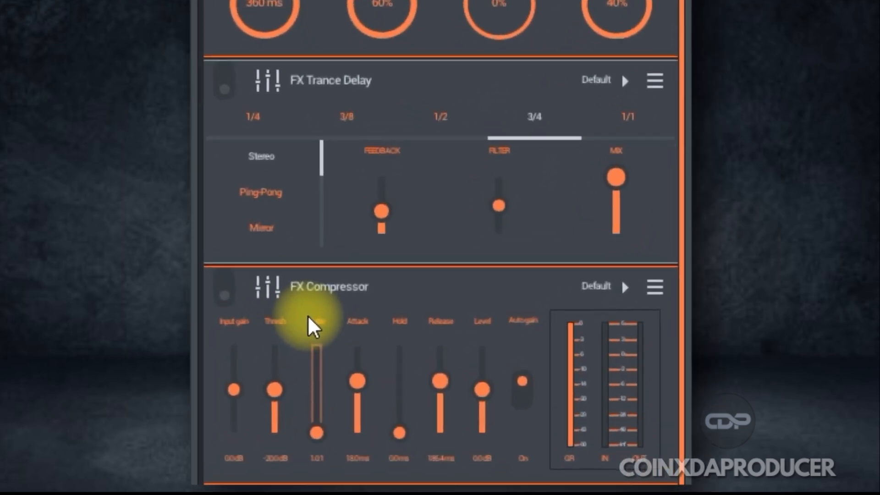
# Enable the Mobile Rack compressor, shorten its release, toggle Autogain, lower its level, then disable it
pyautogui.click(196, 275)
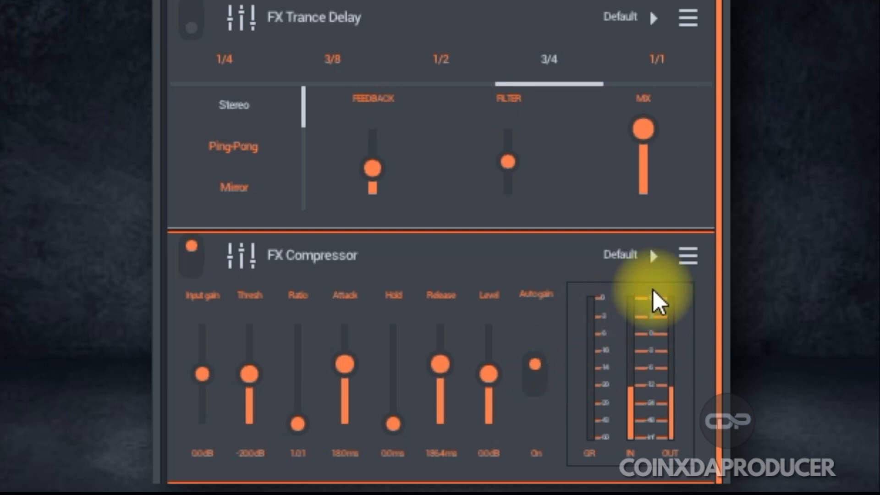
pyautogui.click(654, 255)
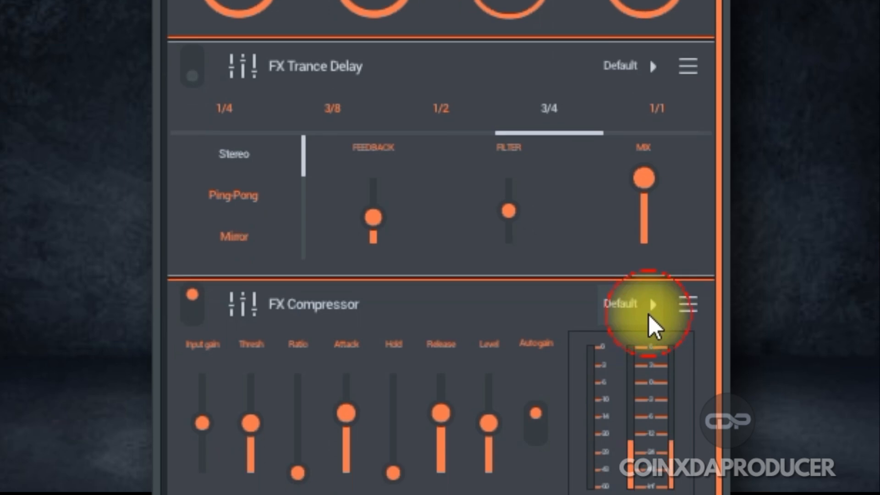
pyautogui.moveTo(440, 364)
pyautogui.mouseDown()
pyautogui.moveTo(440, 430)
pyautogui.moveTo(440, 358)
pyautogui.mouseUp()
pyautogui.click(535, 365)
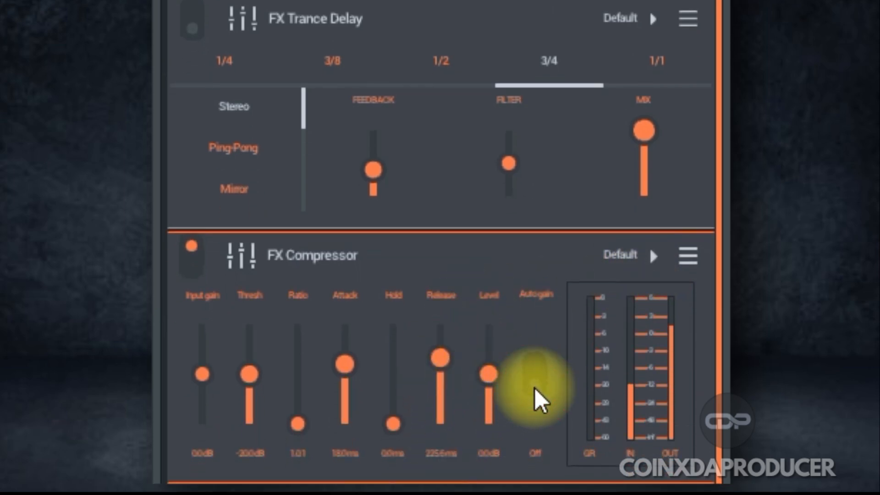
pyautogui.click(535, 365)
pyautogui.moveTo(488, 375)
pyautogui.mouseDown()
pyautogui.moveTo(489, 330)
pyautogui.moveTo(489, 384)
pyautogui.mouseUp()
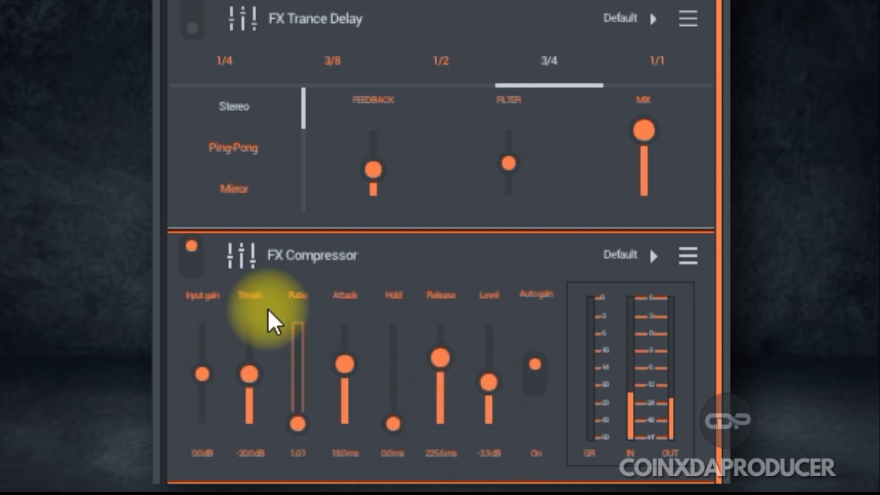
pyautogui.click(193, 248)
pyautogui.scroll(2, 199, 260)
# Toggle Trance Delay, switch Tape Delay off, and leave FX Reverb 2 enabled
pyautogui.click(191, 73)
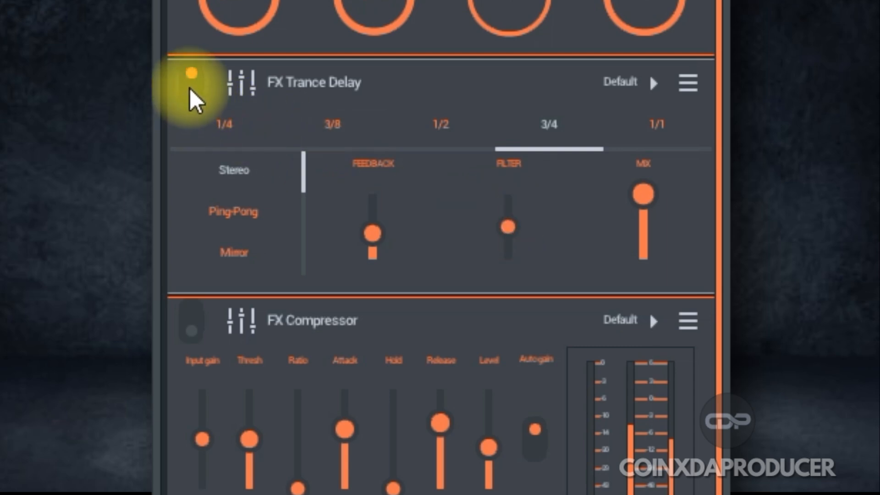
pyautogui.click(192, 73)
pyautogui.scroll(3, 197, 96)
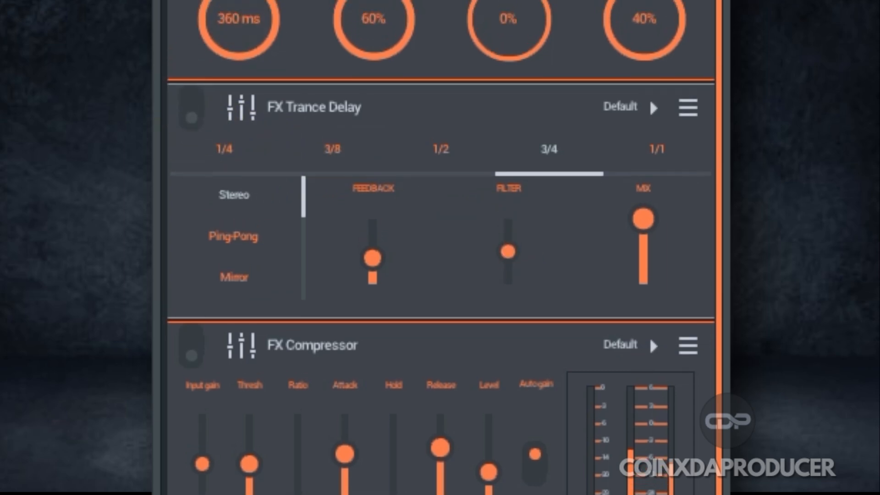
pyautogui.scroll(3, 216, 112)
pyautogui.scroll(1, 207, 234)
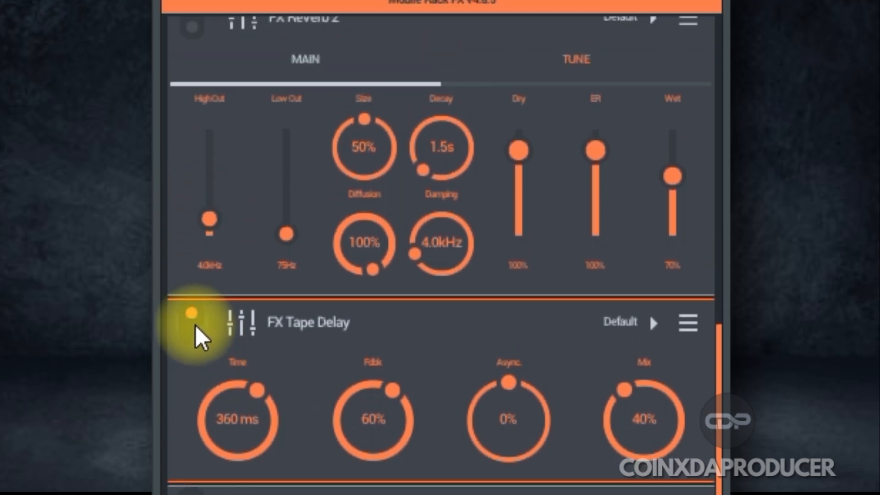
pyautogui.click(192, 314)
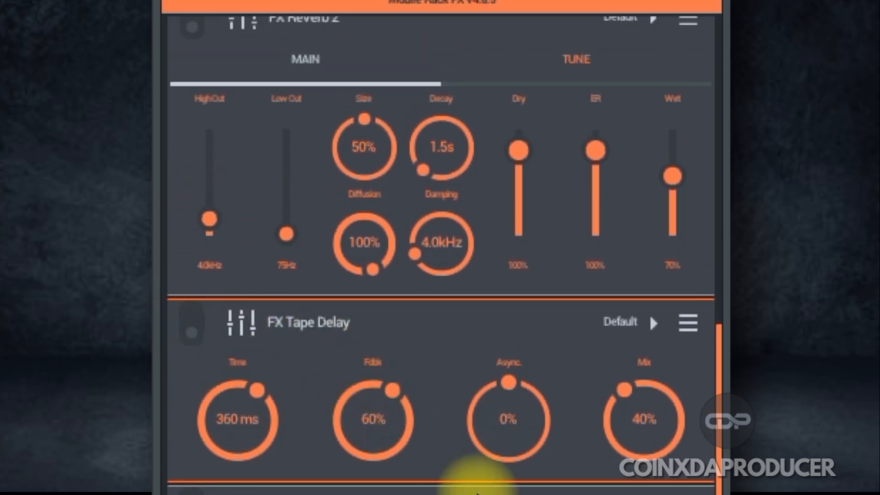
pyautogui.scroll(1, 440, 475)
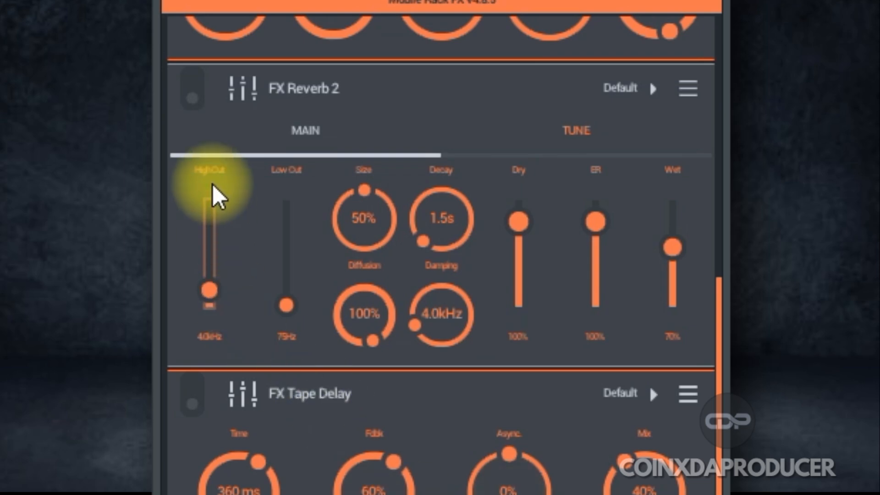
pyautogui.scroll(1, 248, 213)
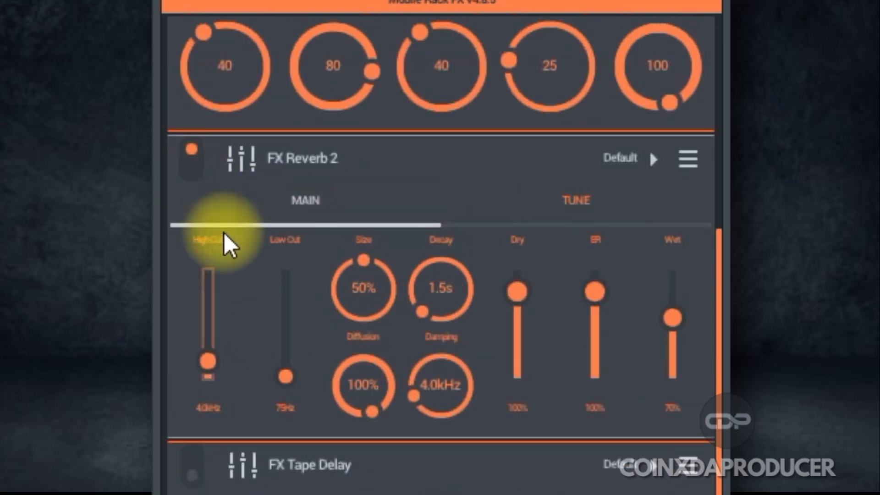
pyautogui.click(192, 151)
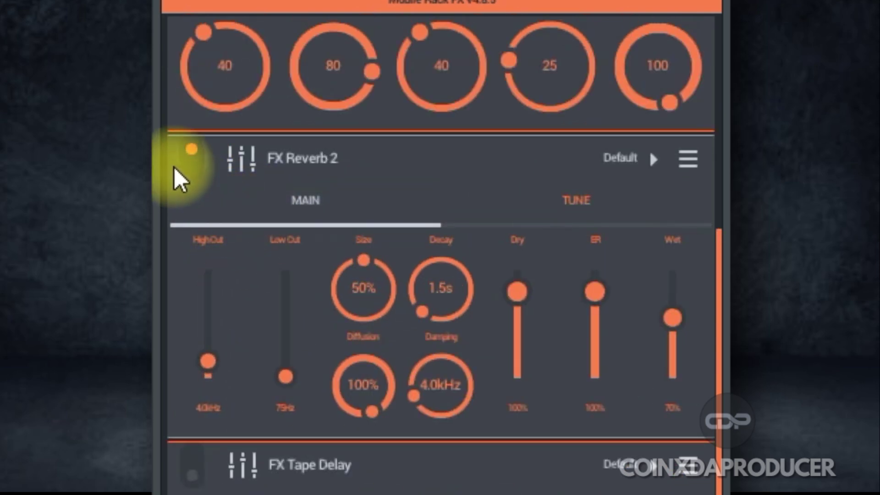
pyautogui.click(192, 151)
pyautogui.scroll(1, 424, 282)
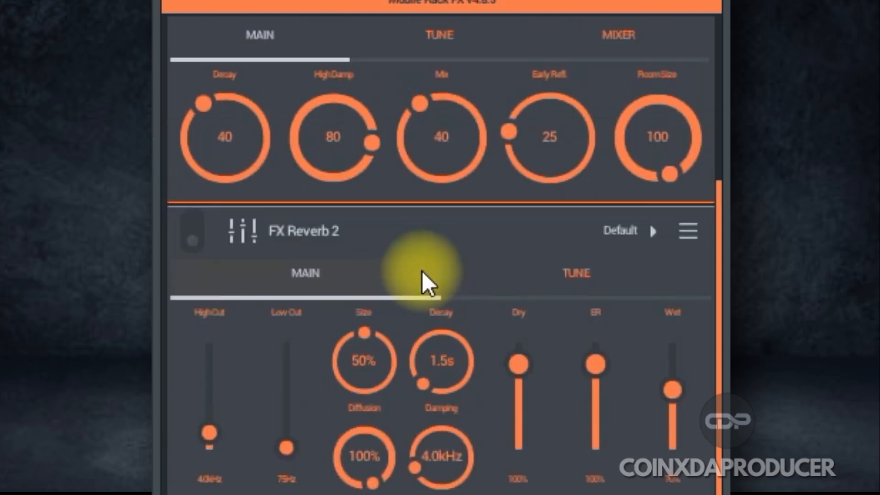
pyautogui.scroll(-2, 303, 138)
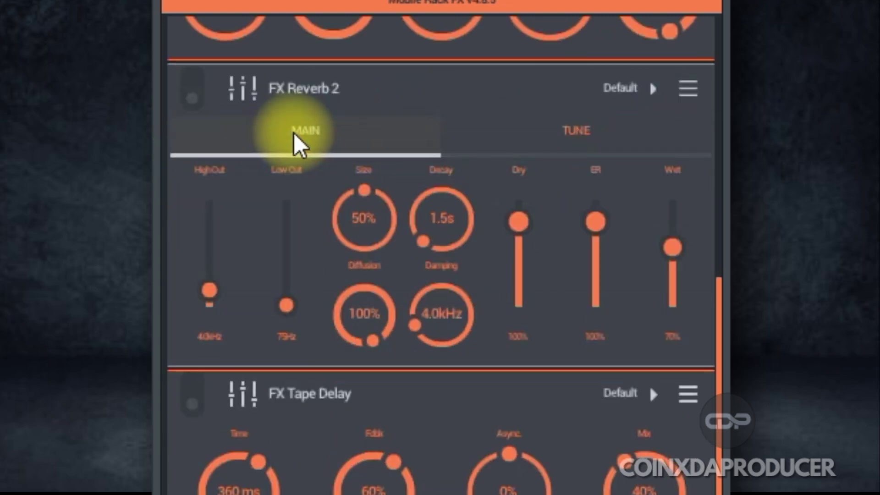
pyautogui.click(193, 96)
pyautogui.scroll(1, 378, 235)
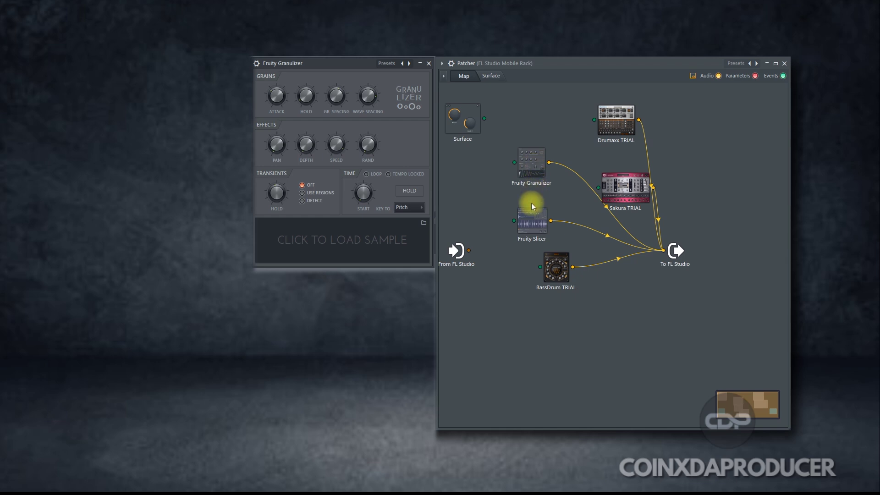
# Open Fruity Slicer from Patcher and enlarge its interface with a bigger scaling value
pyautogui.doubleClick(532, 221)
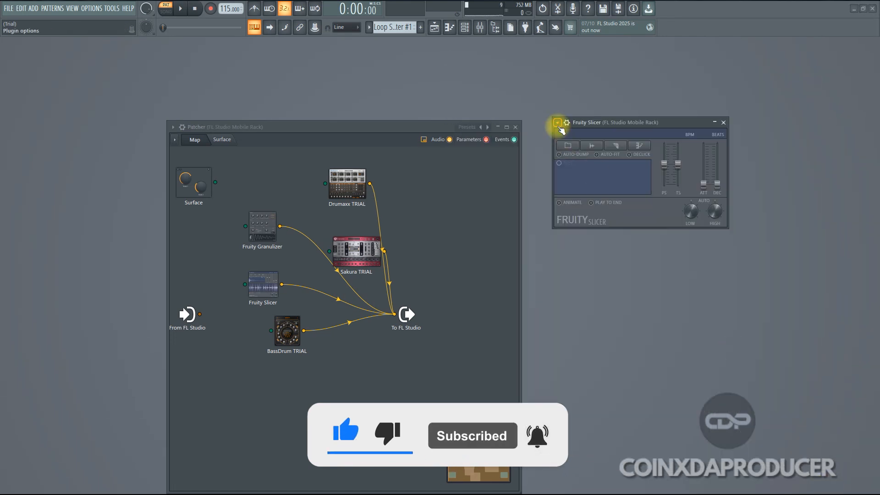
pyautogui.click(559, 123)
pyautogui.click(671, 318)
pyautogui.click(559, 123)
pyautogui.click(647, 316)
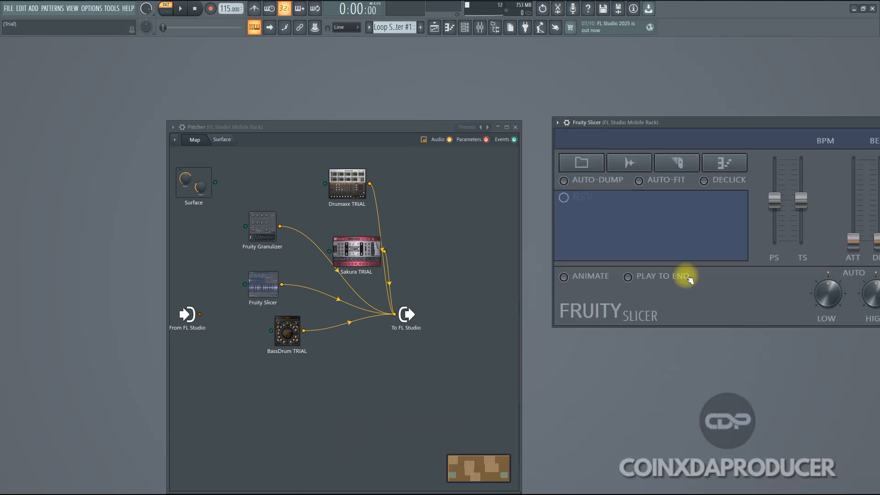
# Enlarge the BassDrum and Sakura interfaces with larger display scales
pyautogui.click(579, 116)
pyautogui.click(620, 315)
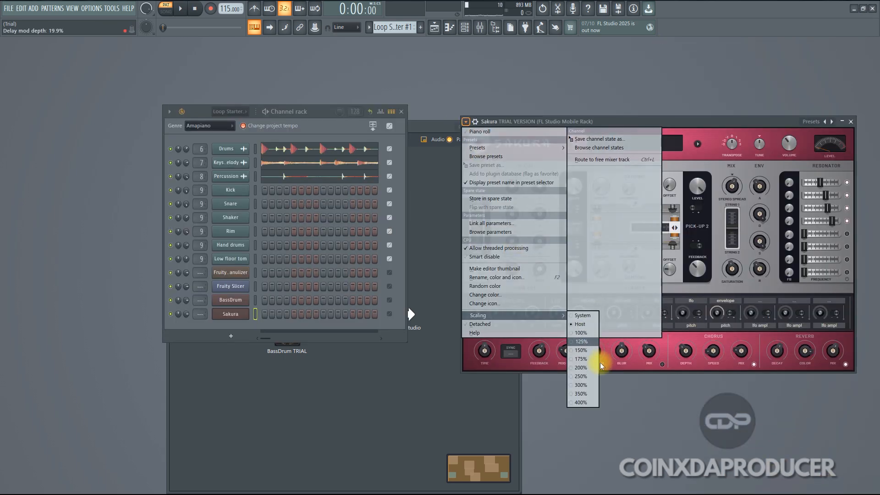
pyautogui.click(581, 368)
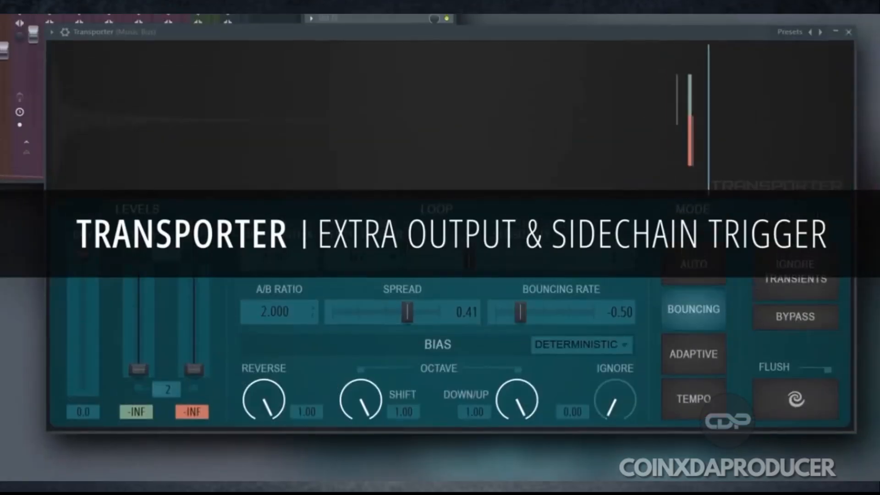
# Put the Transporter effect into bypass
pyautogui.click(822, 322)
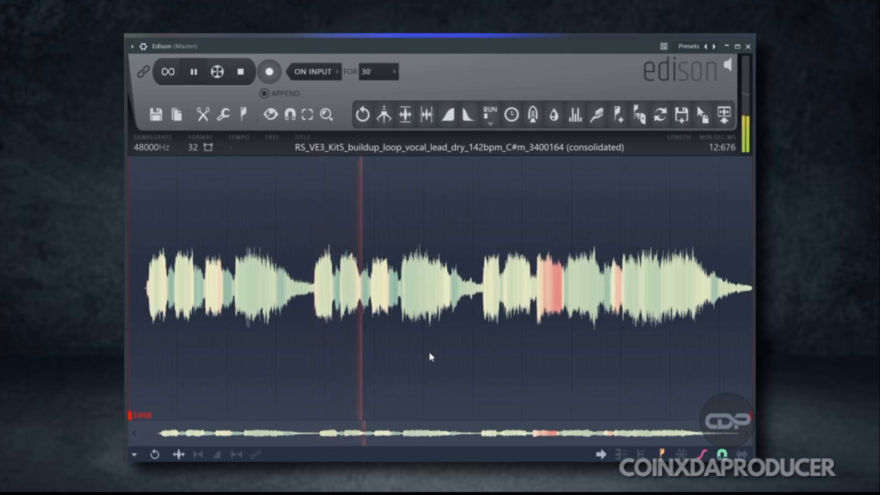
# Stop playback and run Edison's Deverb on the vocal with a chosen profile
pyautogui.press('space')
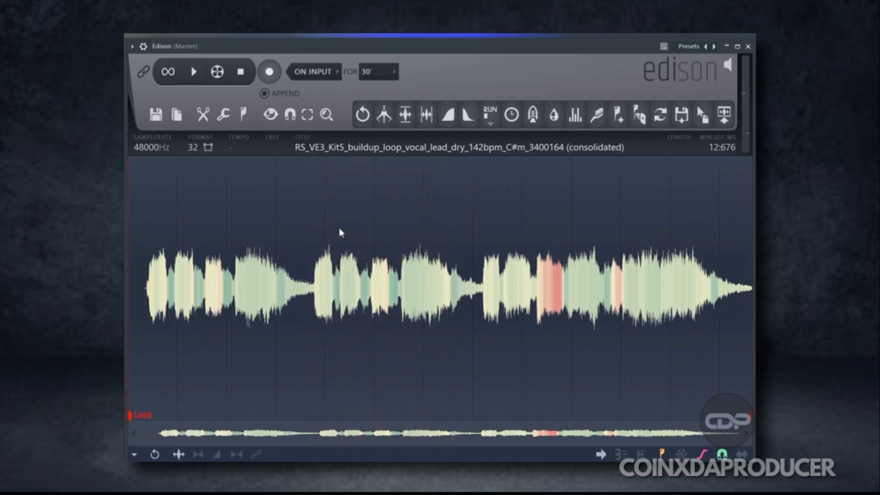
pyautogui.rightClick(340, 232)
pyautogui.click(368, 293)
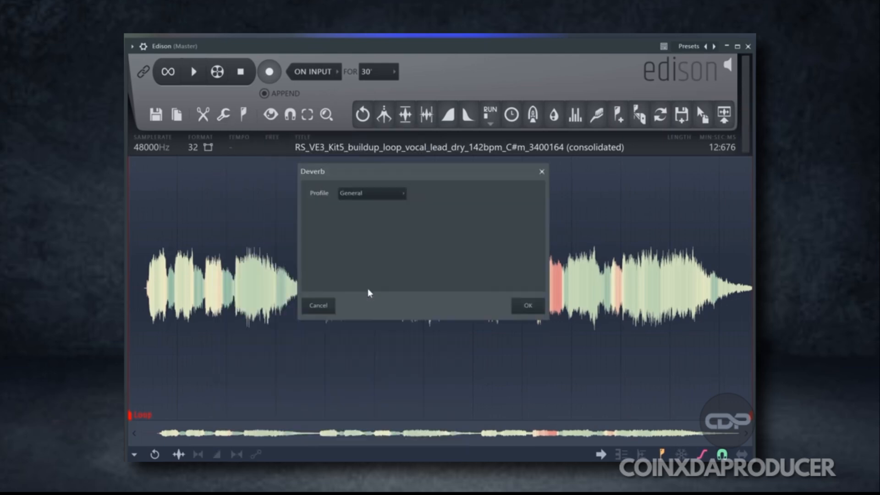
pyautogui.click(371, 193)
pyautogui.click(372, 218)
pyautogui.click(529, 306)
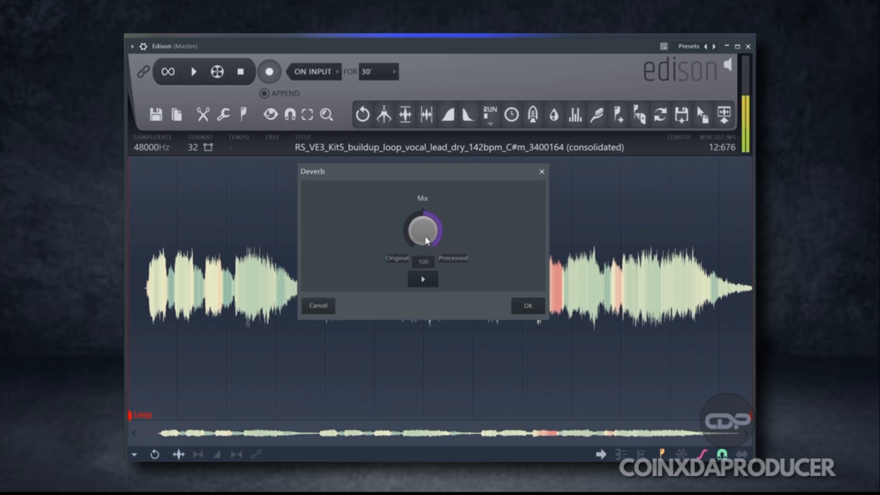
# Sweep the Deverb Mix fully to the original sound and back toward processed
pyautogui.moveTo(426, 237); pyautogui.dragTo(428, 262)
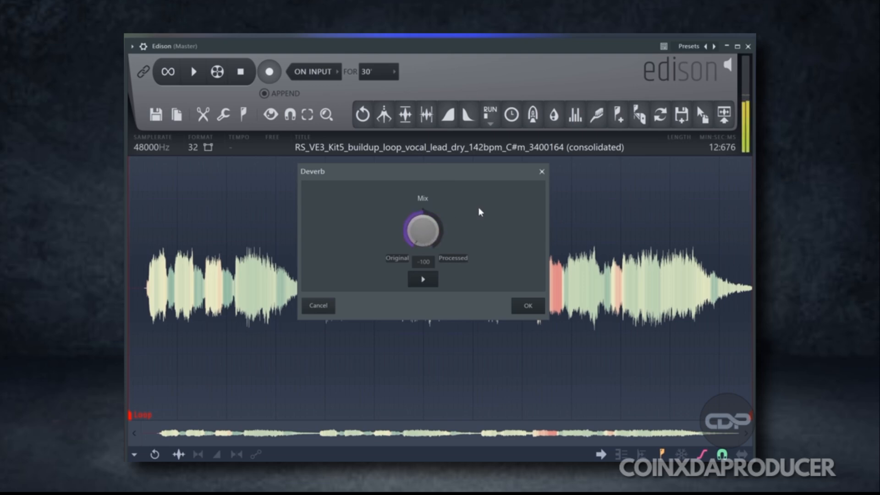
pyautogui.moveTo(424, 230); pyautogui.dragTo(424, 206)
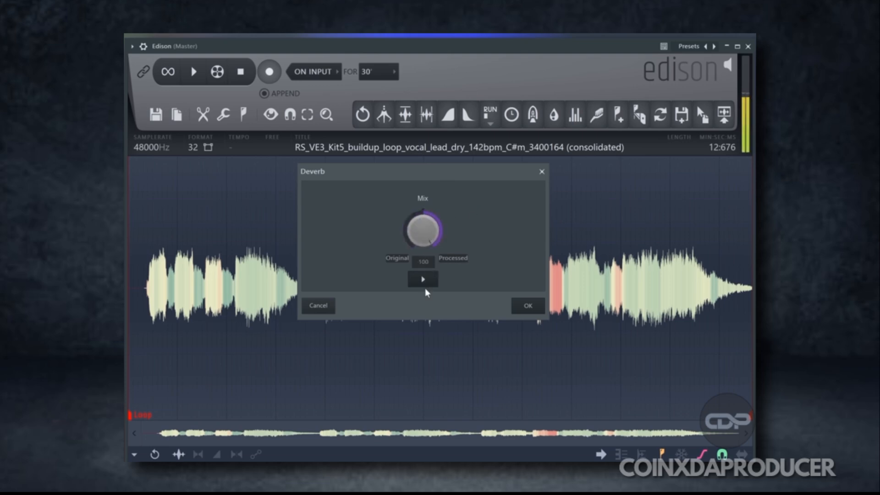